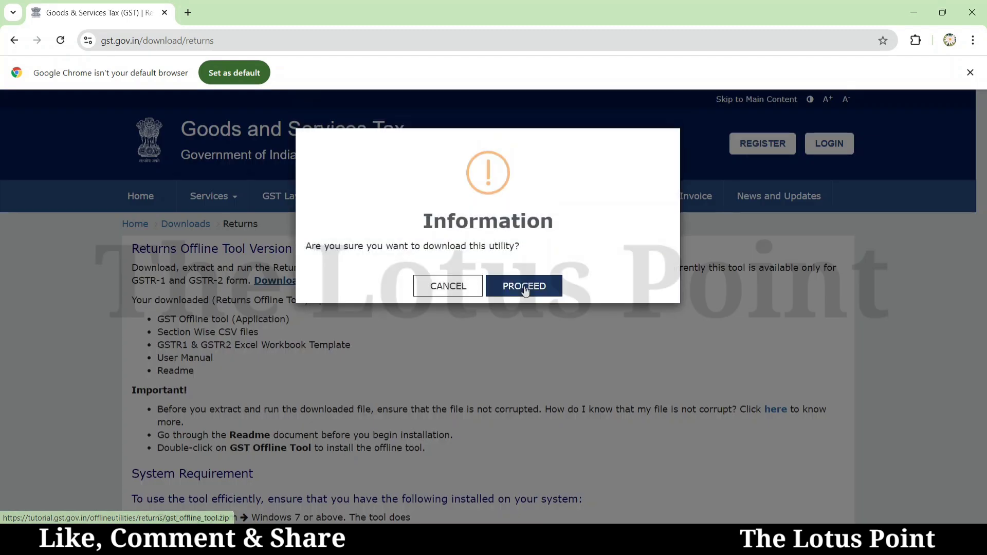
Confirm the Returns Offline Tool download and look at the 7-Zip extraction options for gst_offline_tool.zip
click(525, 286)
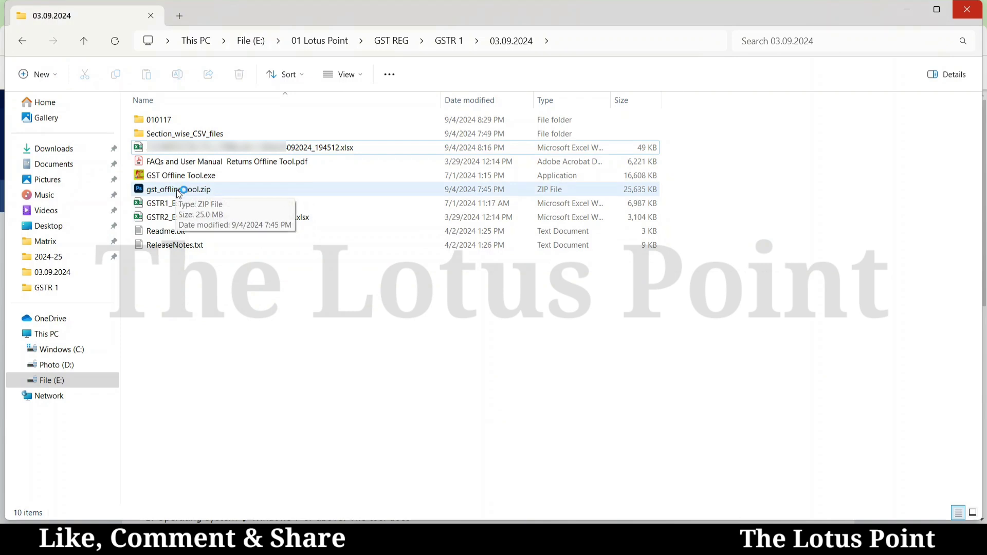
click(176, 192)
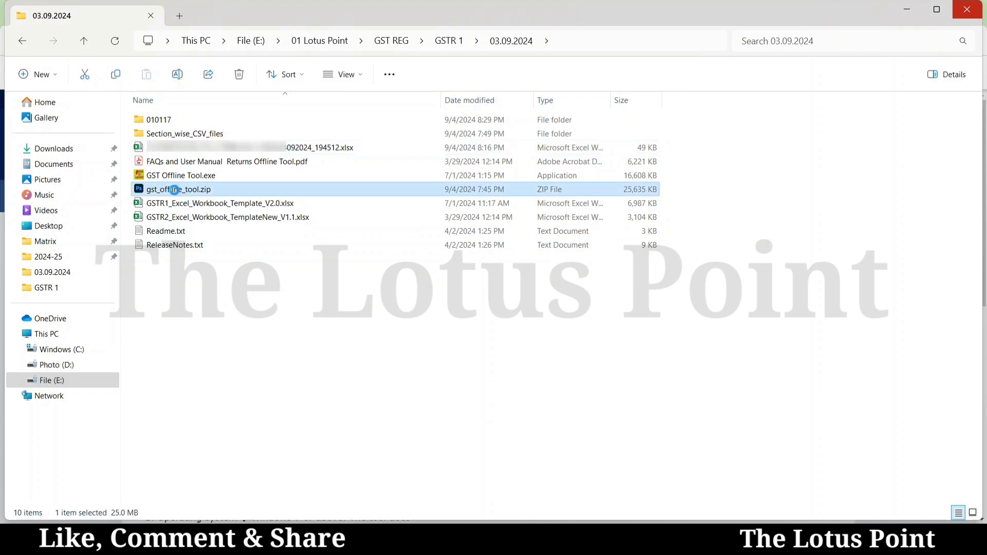
right_click(175, 193)
click(241, 410)
mouse_move(257, 256)
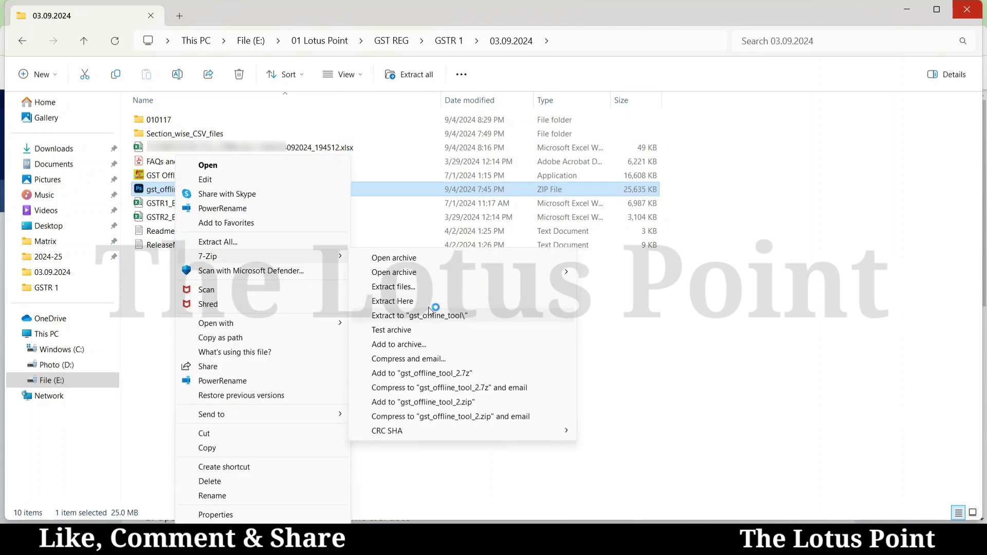
click(162, 166)
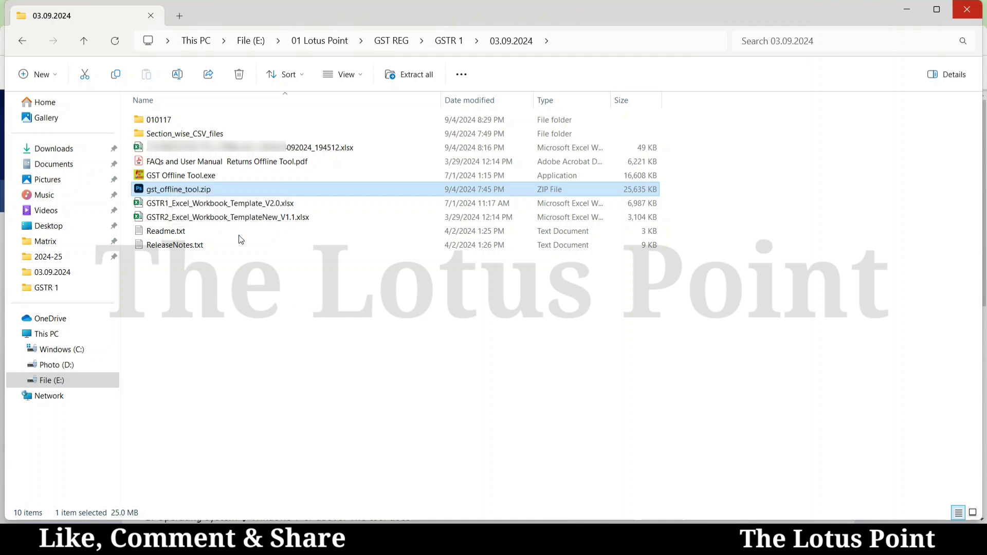
Open the GSTR1 Excel workbook template and look through its sheets from b2b,sez,de to b2cs
click(191, 205)
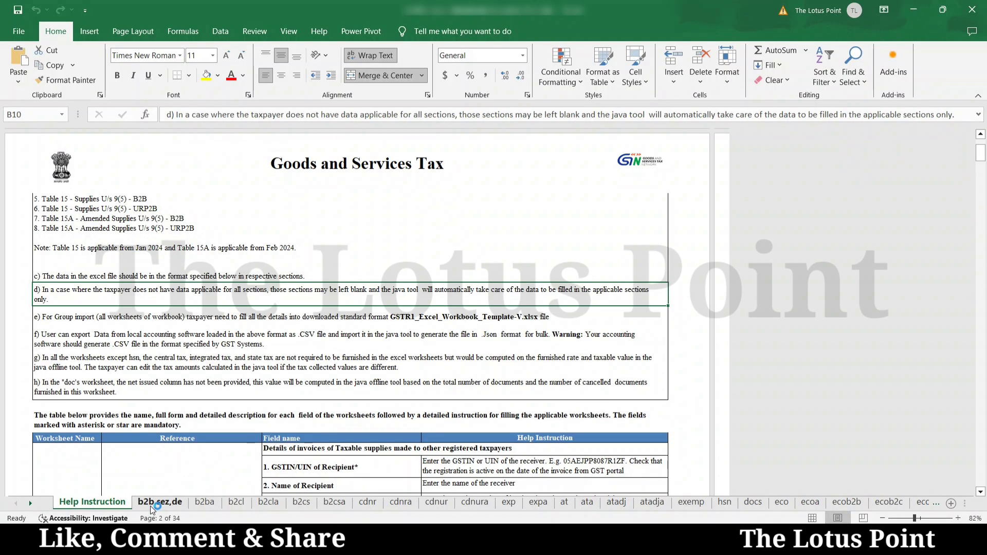
click(157, 503)
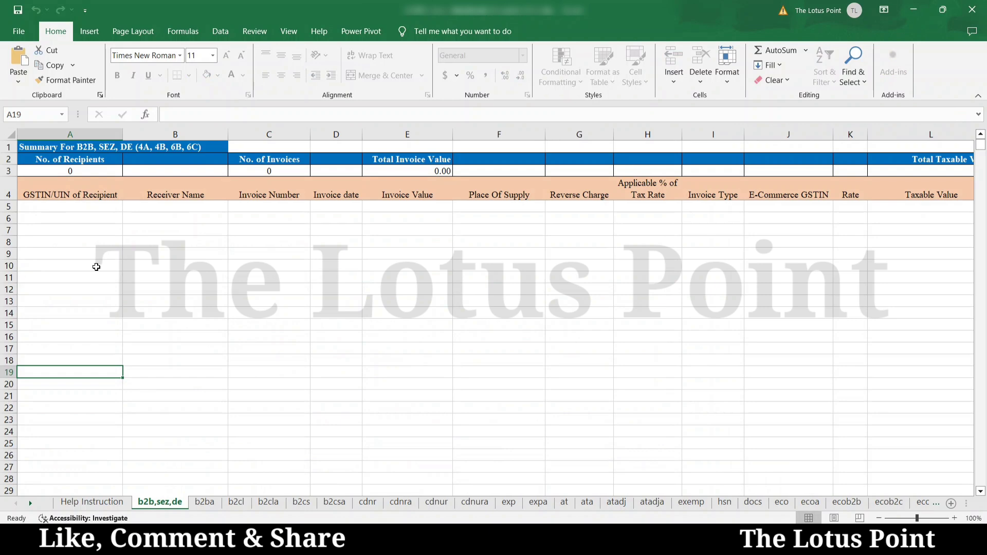
click(216, 504)
click(238, 504)
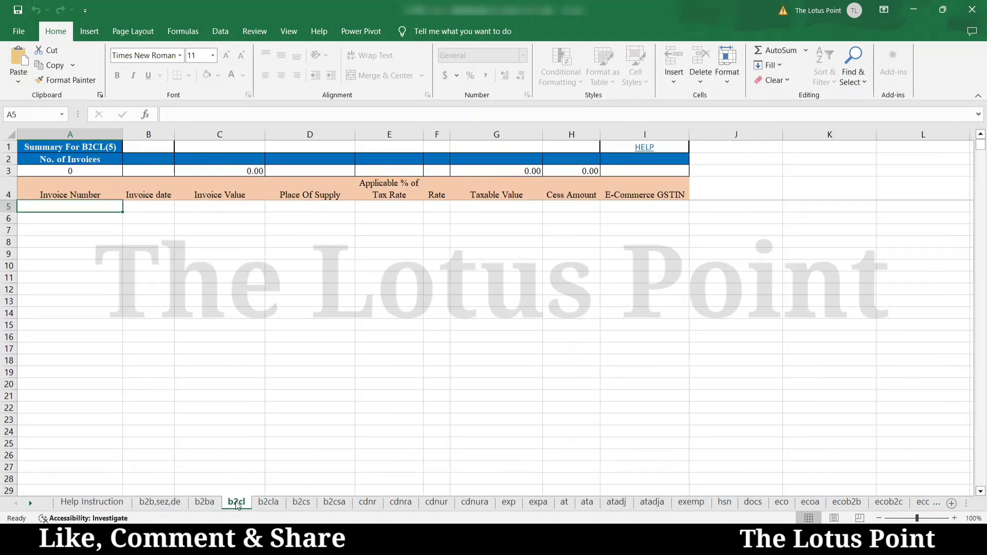
click(268, 505)
click(303, 505)
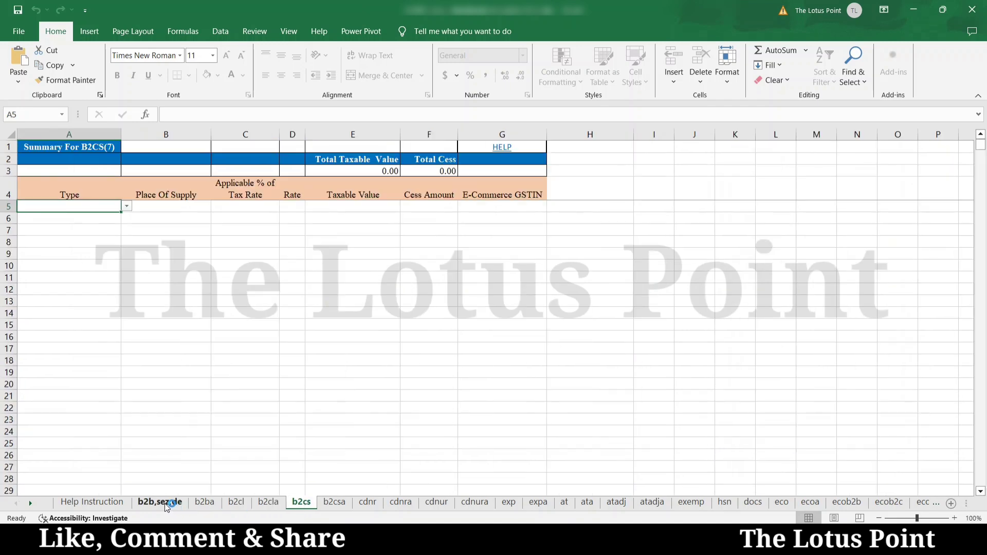
Examine the b2b,sez,de sheet's entry columns from GSTIN/UIN of Recipient to Taxable Value, including the Reverse Charge options
click(167, 505)
click(50, 209)
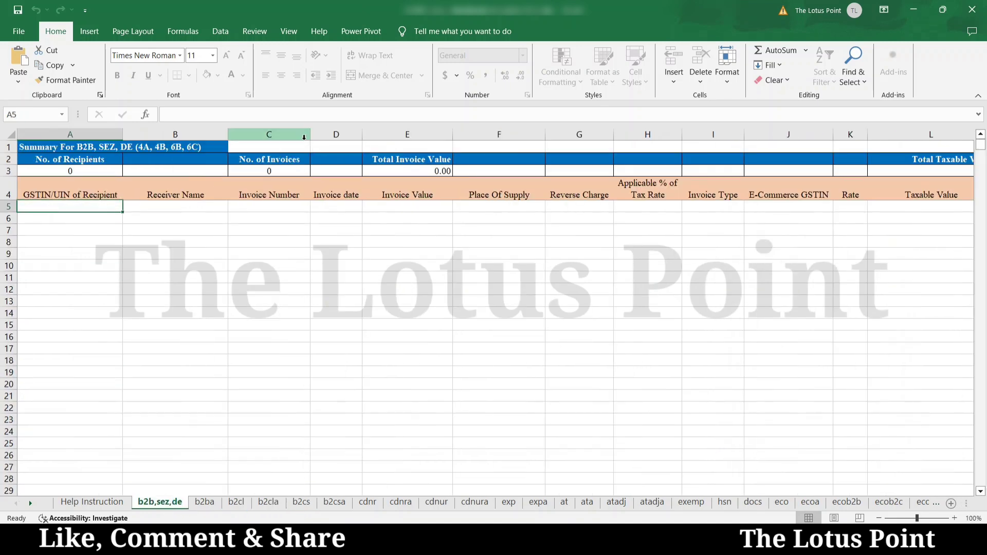
key(Right)
key(Right)
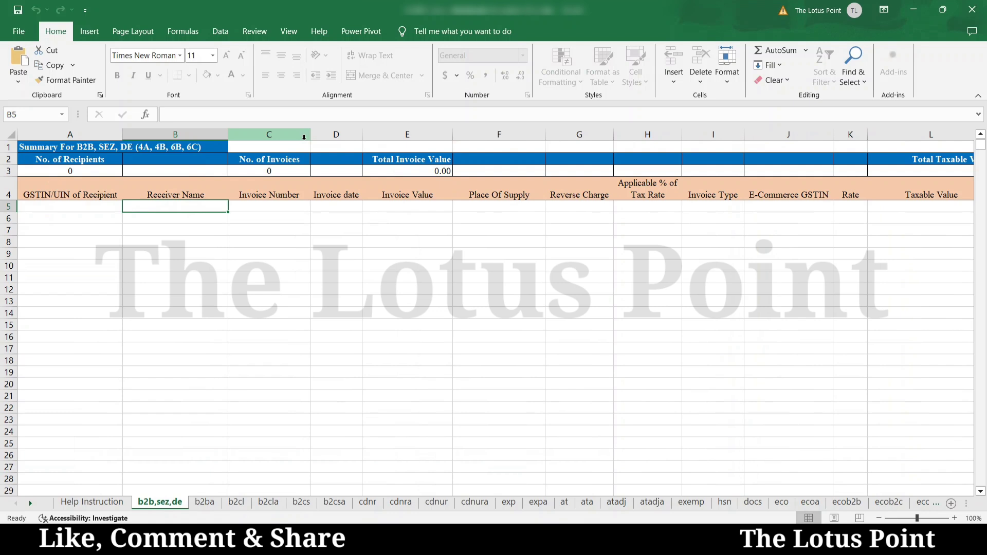
key(Right)
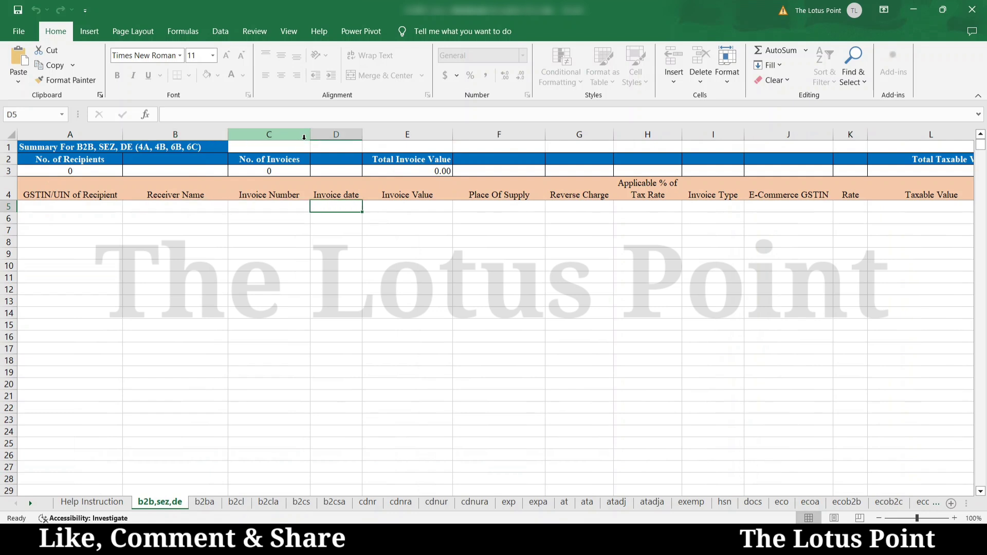
key(Right)
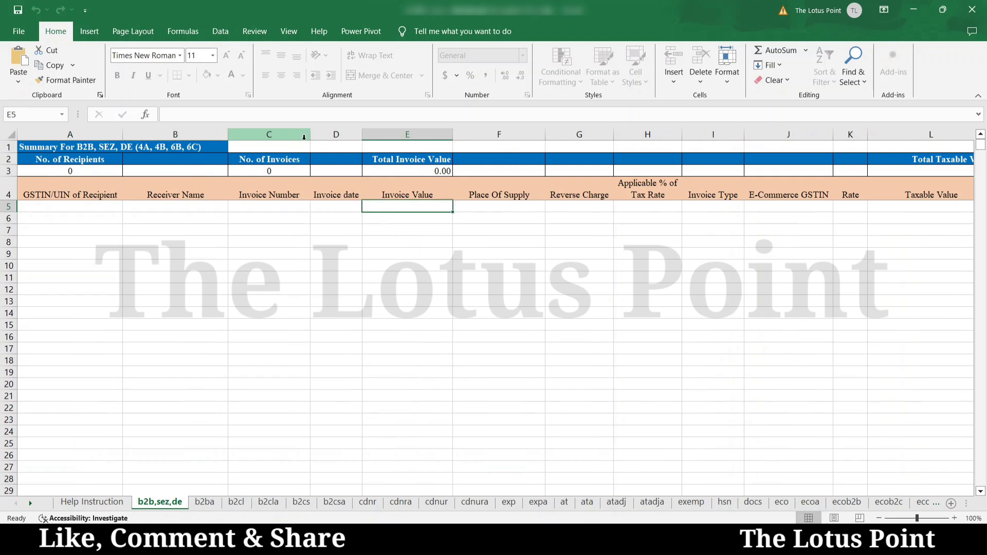
key(Right)
key(Right)
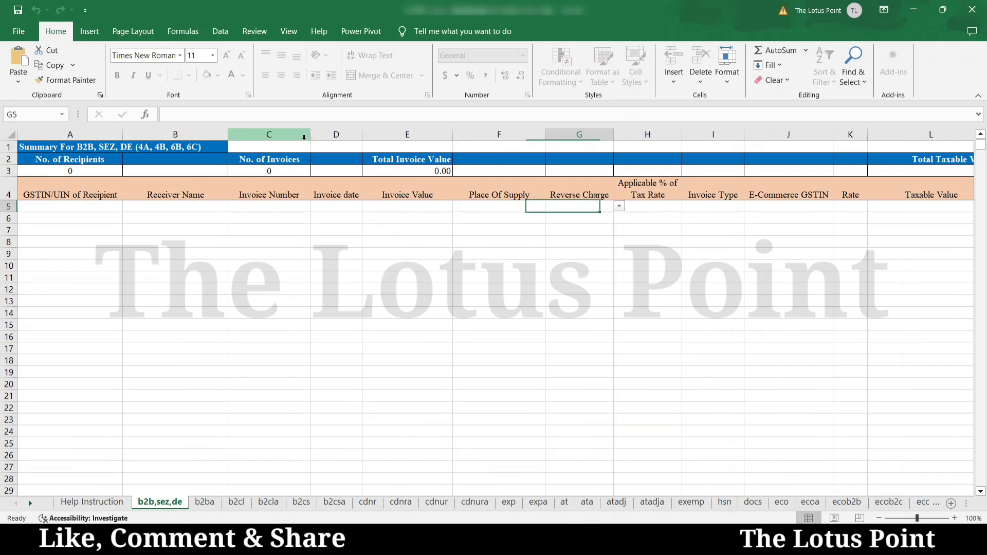
click(620, 208)
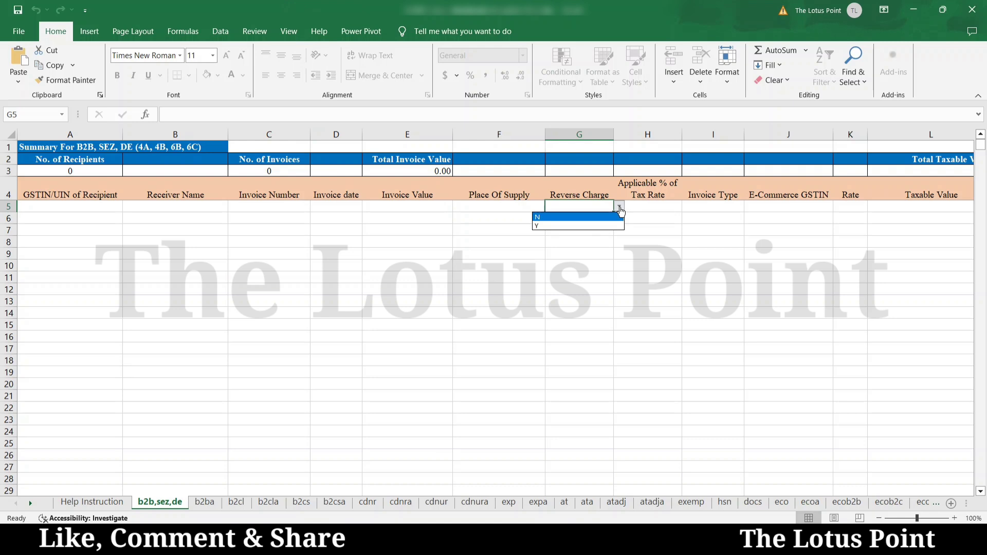
click(620, 211)
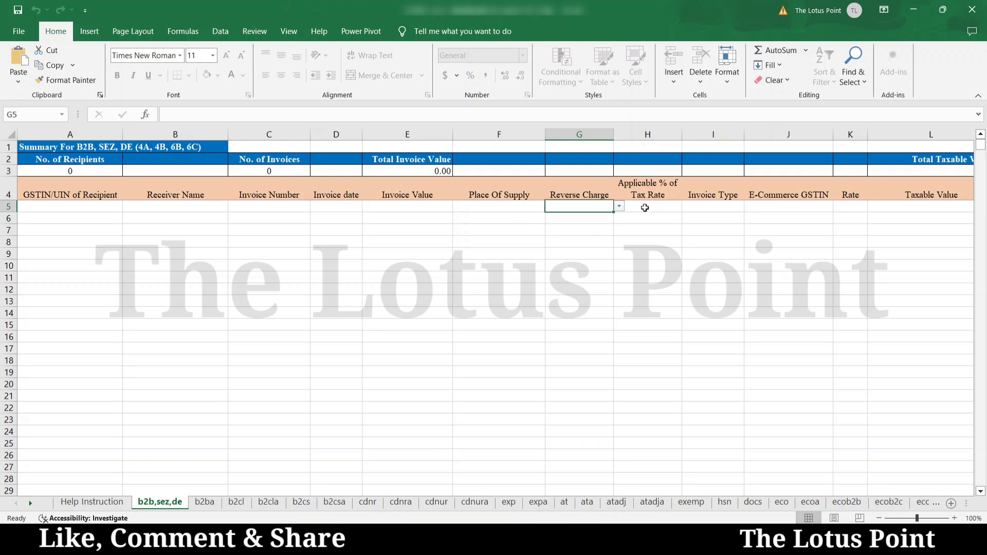
click(645, 207)
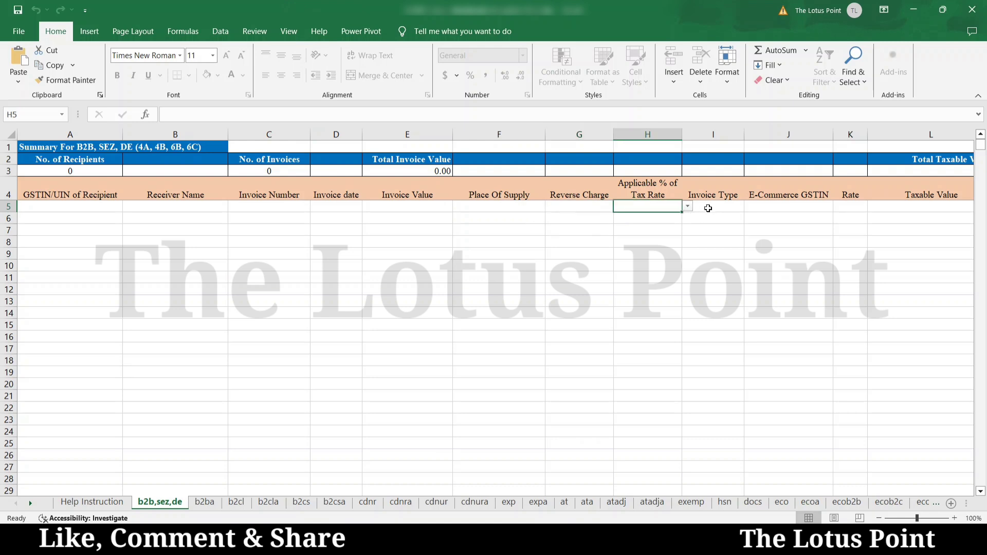
click(708, 208)
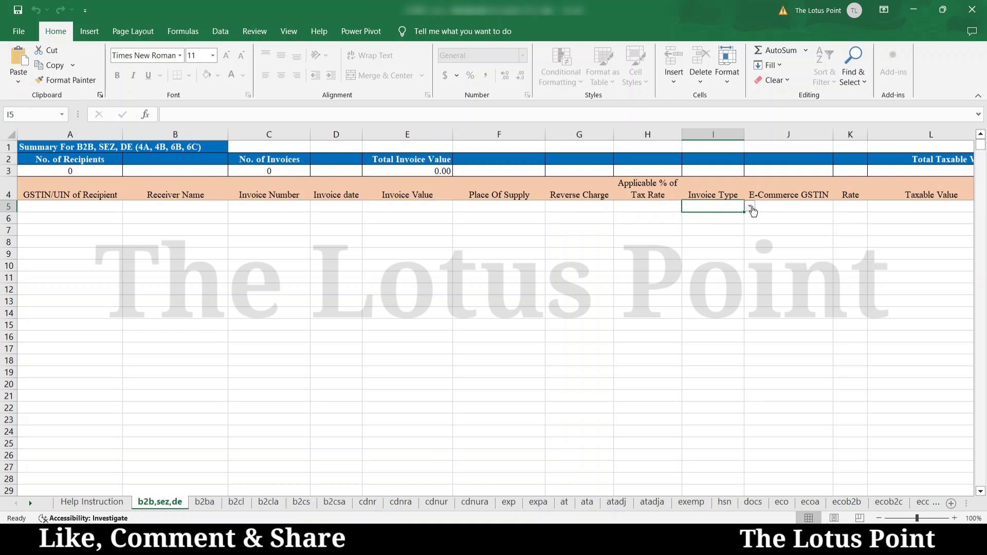
click(883, 211)
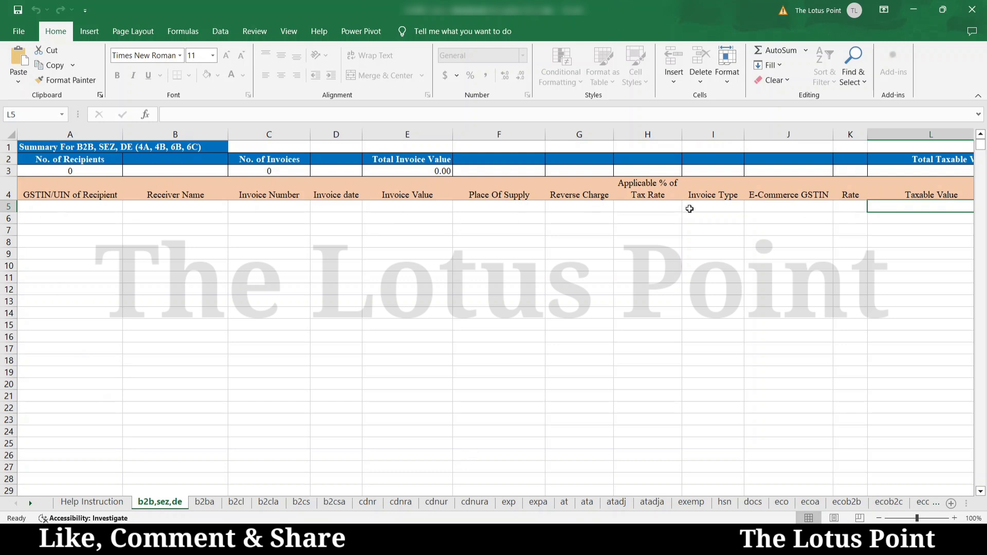
Examine the Place Of Supply, Applicable % of Tax Rate and Taxable Value columns of the b2cs sheet
click(303, 503)
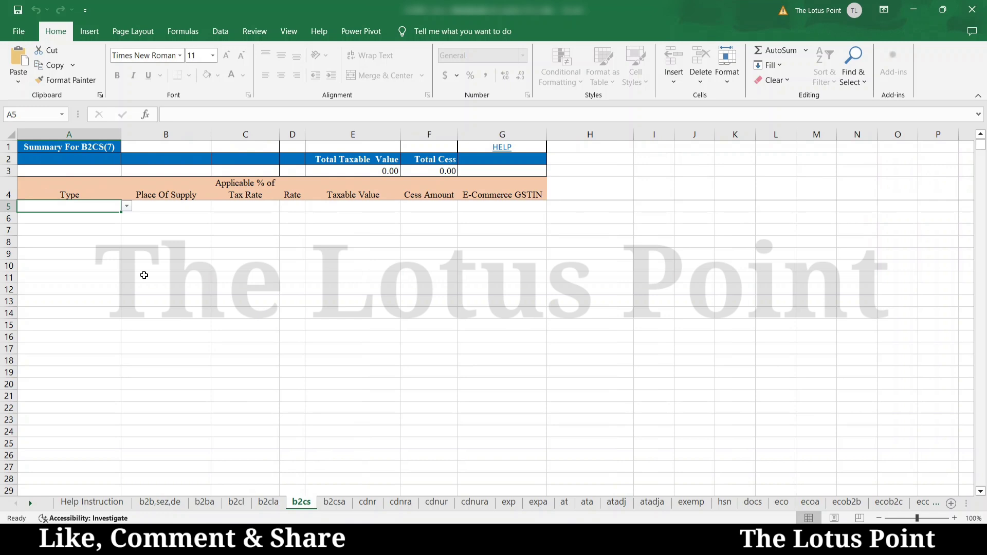
click(167, 211)
click(235, 214)
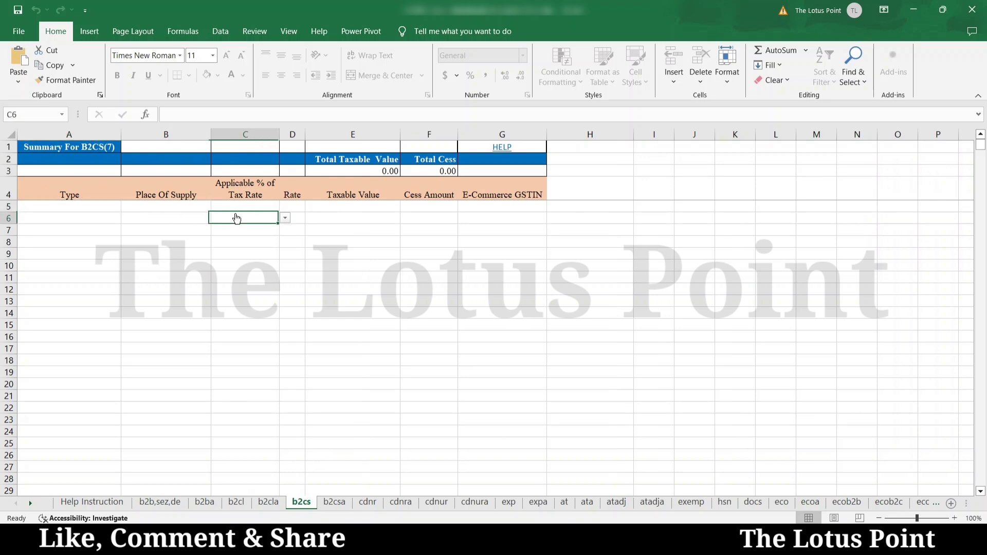
click(345, 211)
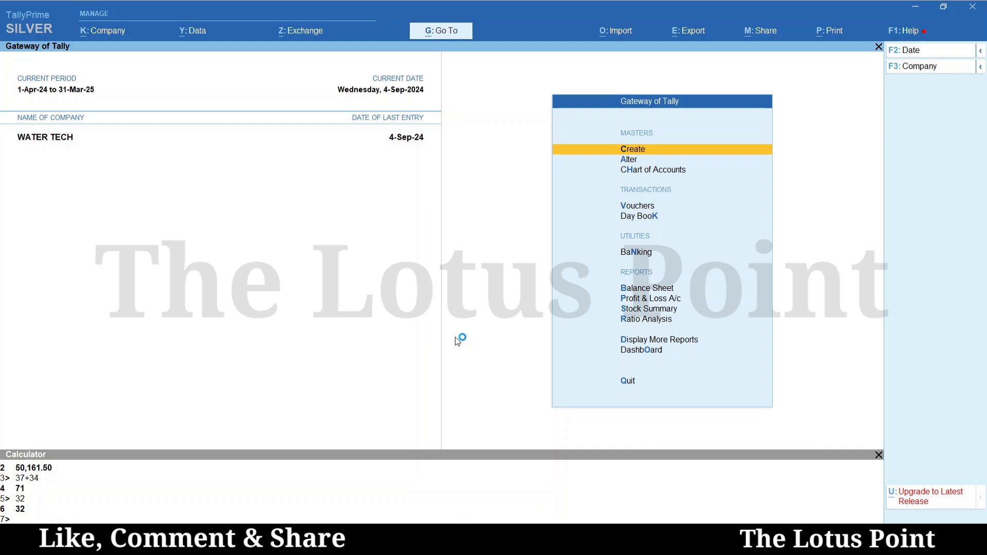
Switch to TallyPrime and open the August tax invoice vouchers from the Sales Register
key(Up)
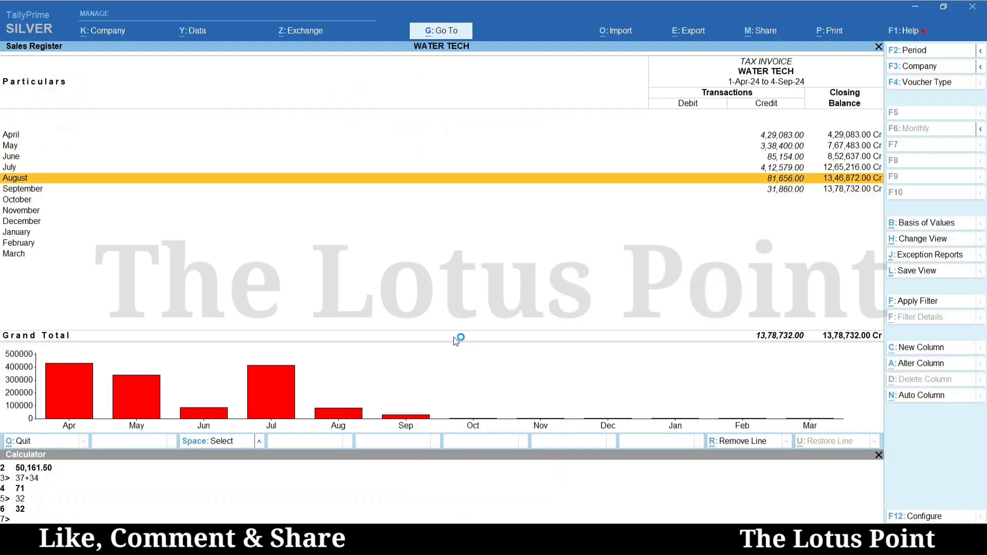
key(Return)
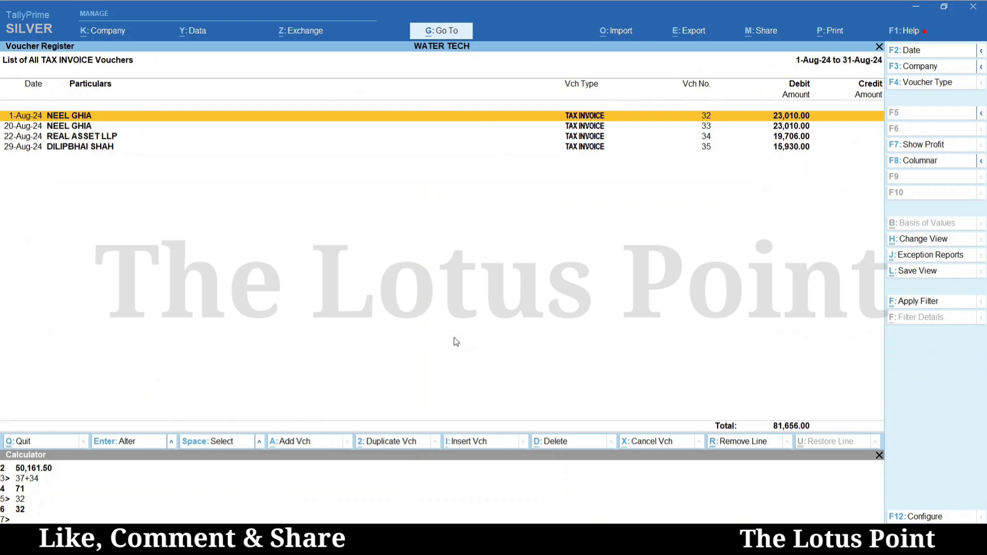
Leave the voucher register and open the GSTR-1 report from the GST reports
key(Escape)
key(Up)
key(Up)
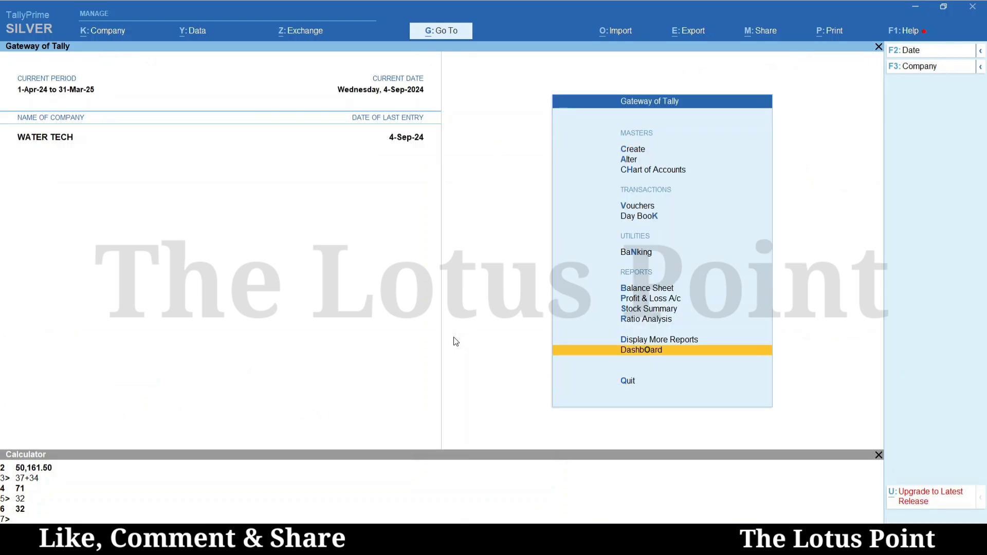
key(Up)
key(Return)
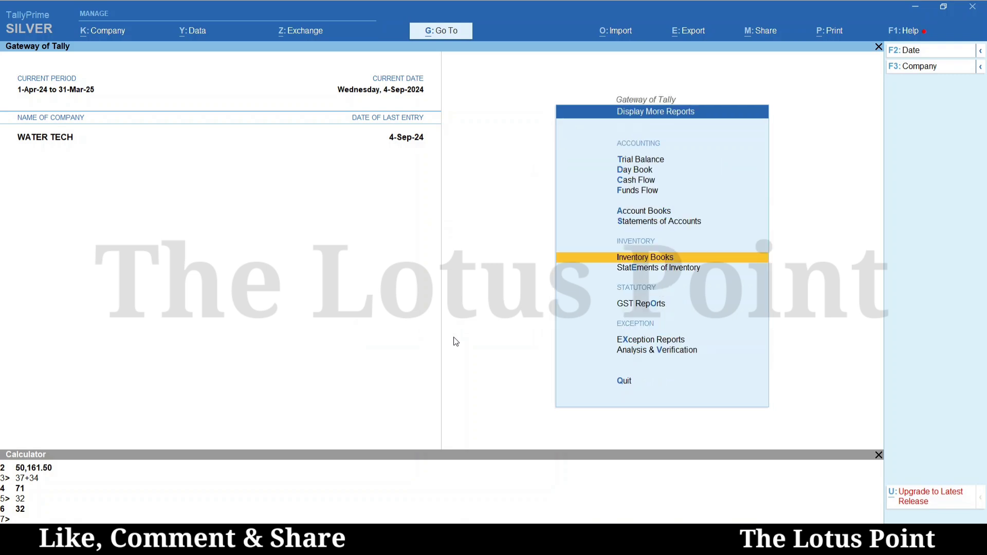
key(o)
key(Return)
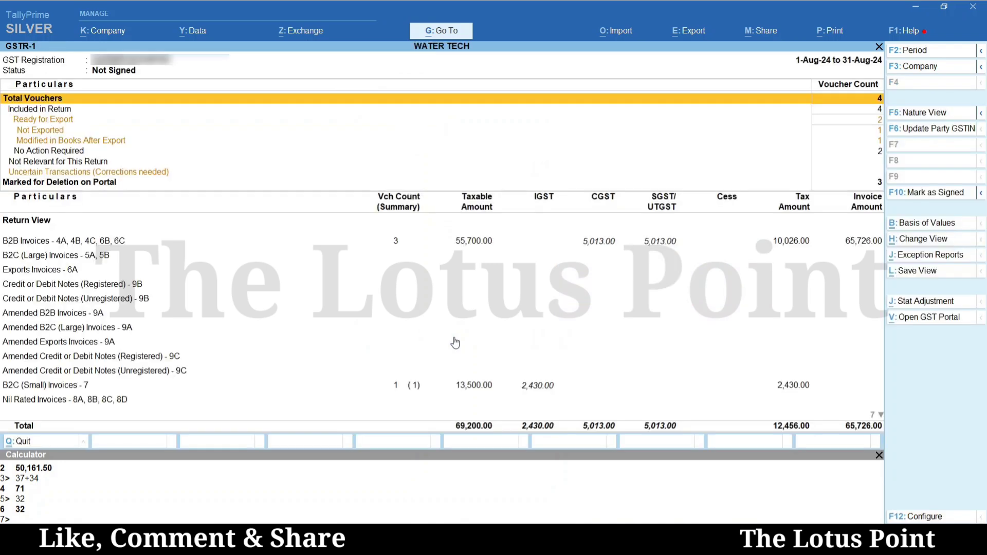
Set the GSTR-1 report period from 1-8-2024 to 31-8-2024
key(alt+F2)
text(1-8-2024)
key(Return)
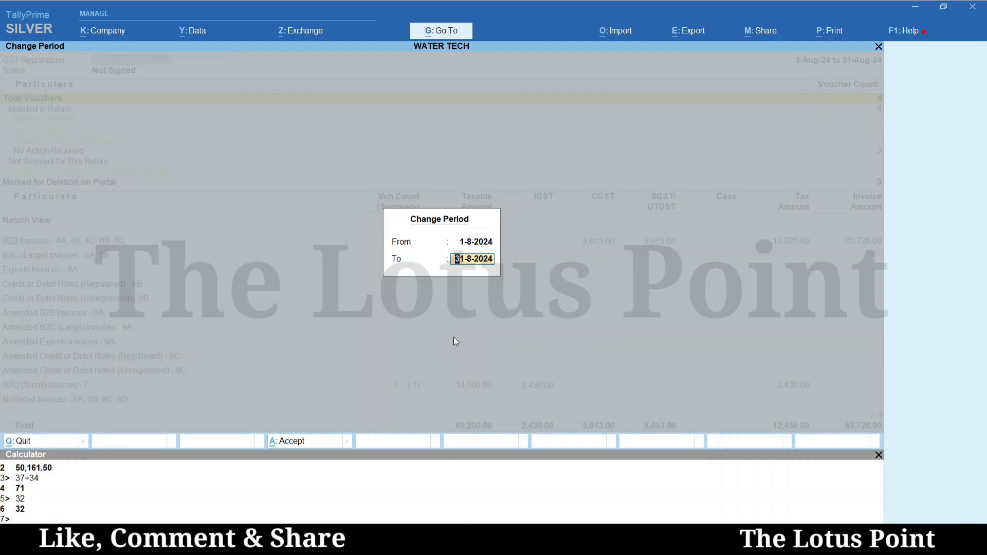
key(Return)
Go through the GSTR-1 voucher counts and the return view's B2B, B2C, export and amendment sections
key(Down)
key(Down)
key(Down)
key(Down)
key(Down)
key(Down)
key(Down)
key(Down)
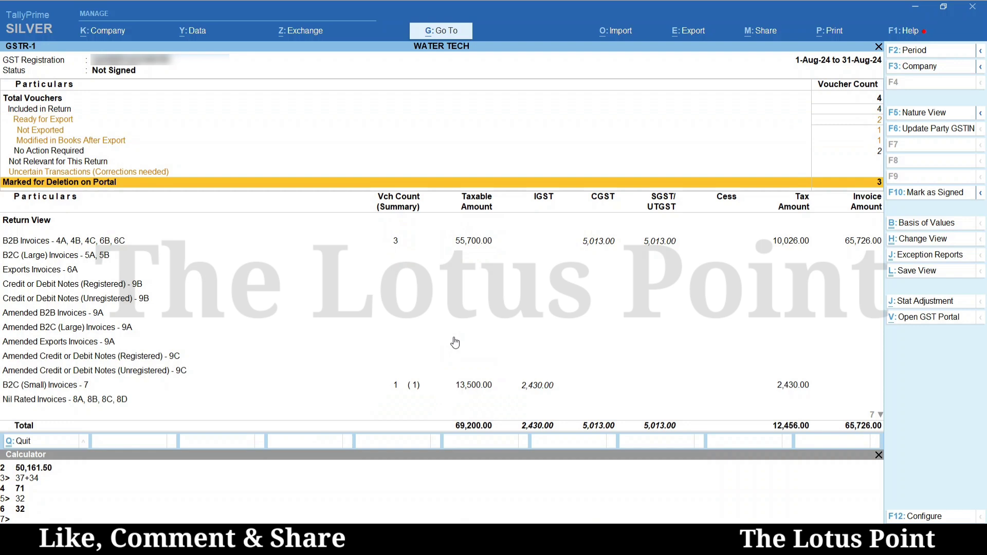
key(Down)
key(Down)
key(Down)
key(Down)
key(Down)
key(Down)
key(Down)
key(Down)
key(Down)
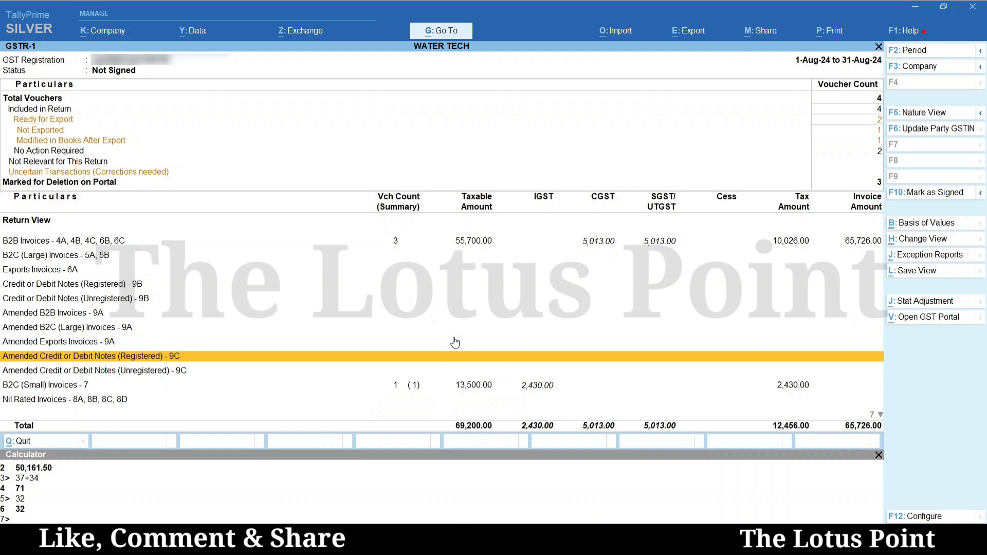
Calculate 69200+12456 in the calculator to add the taxable and tax amounts of the GSTR-1 report
text(69200+12456)
key(Return)
key(Up)
key(Up)
key(Down)
key(Down)
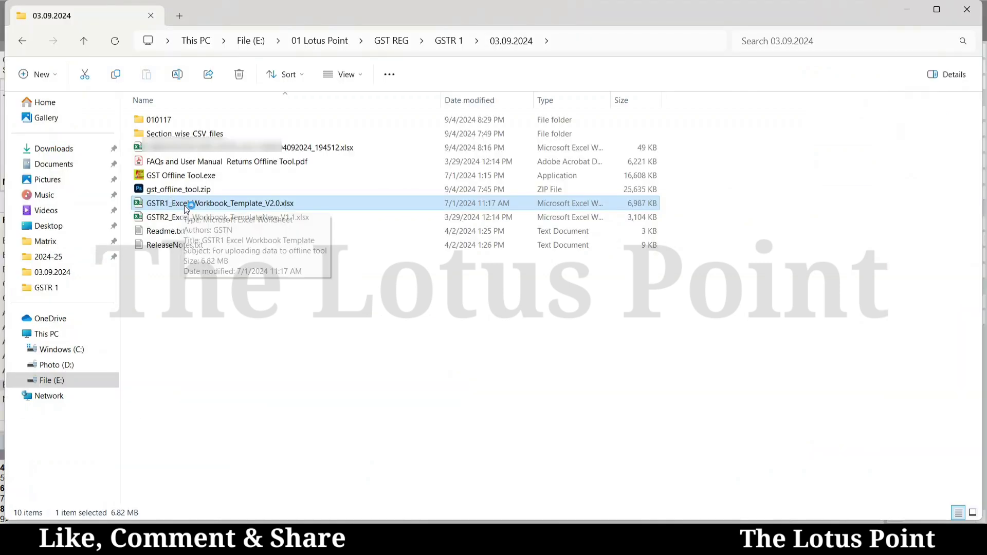
Launch the GST Offline Tool and start a new upload of invoice data for a return
key(Up)
key(Up)
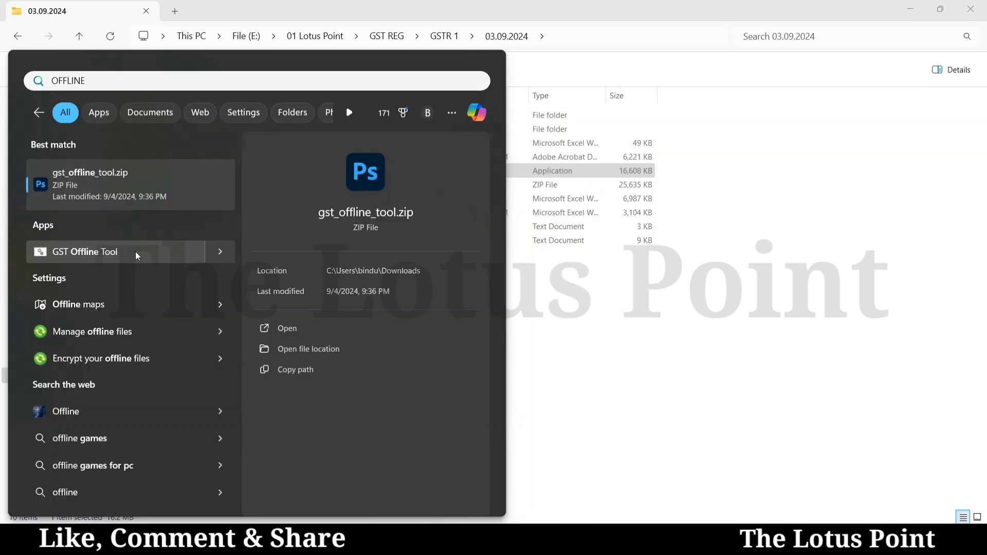
click(136, 253)
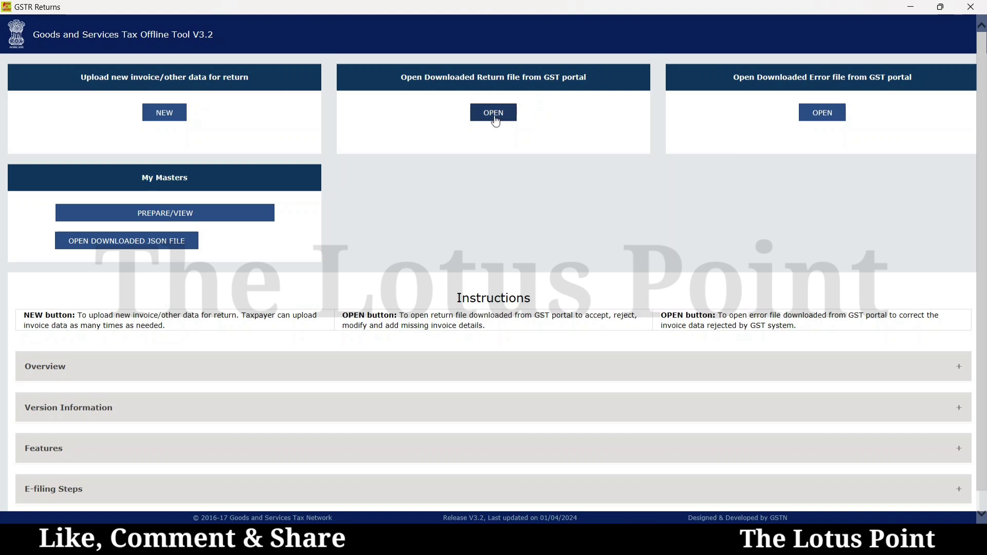
click(825, 120)
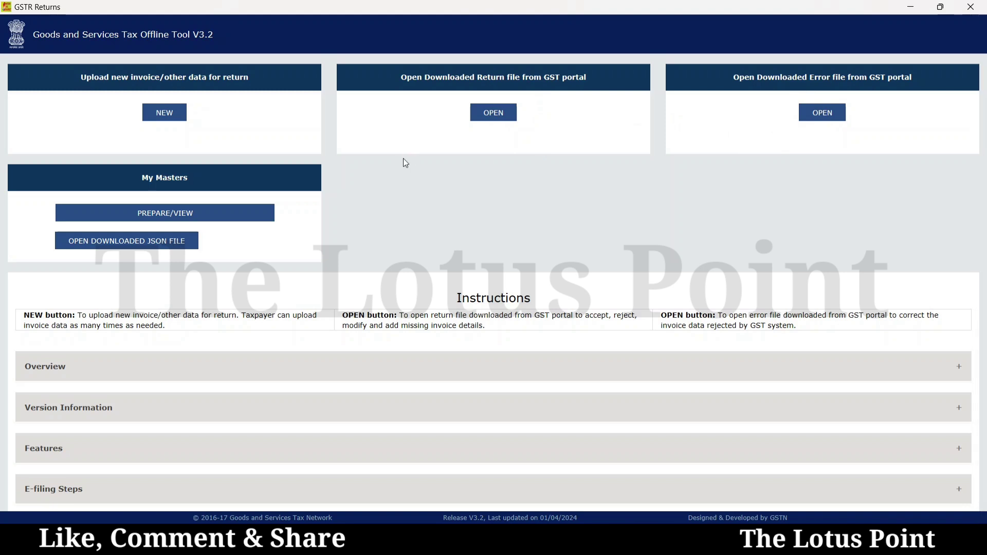
click(164, 114)
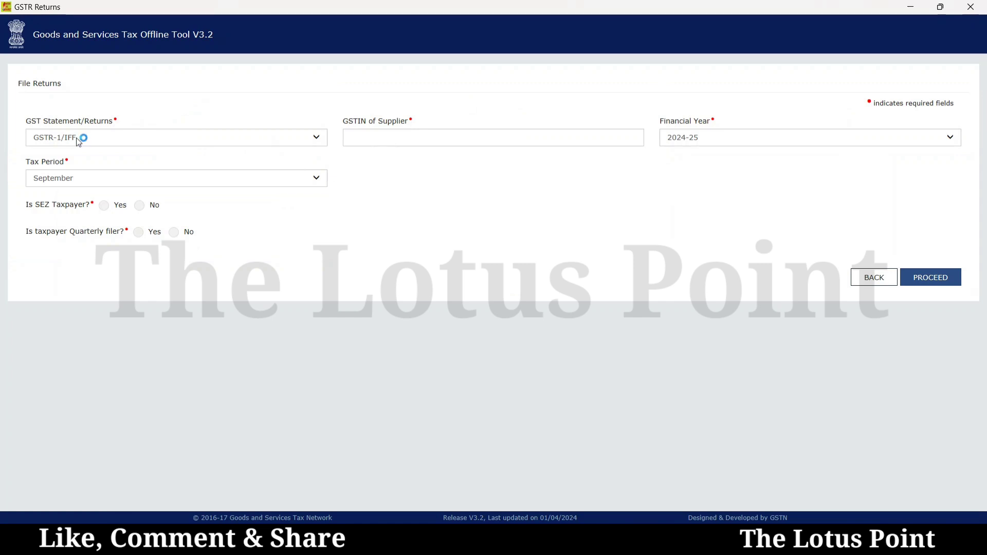
Choose GSTR-1/IFF as the return, fill in the supplier's GSTIN and set the tax period to August of 2024-25
click(92, 140)
click(93, 136)
click(374, 138)
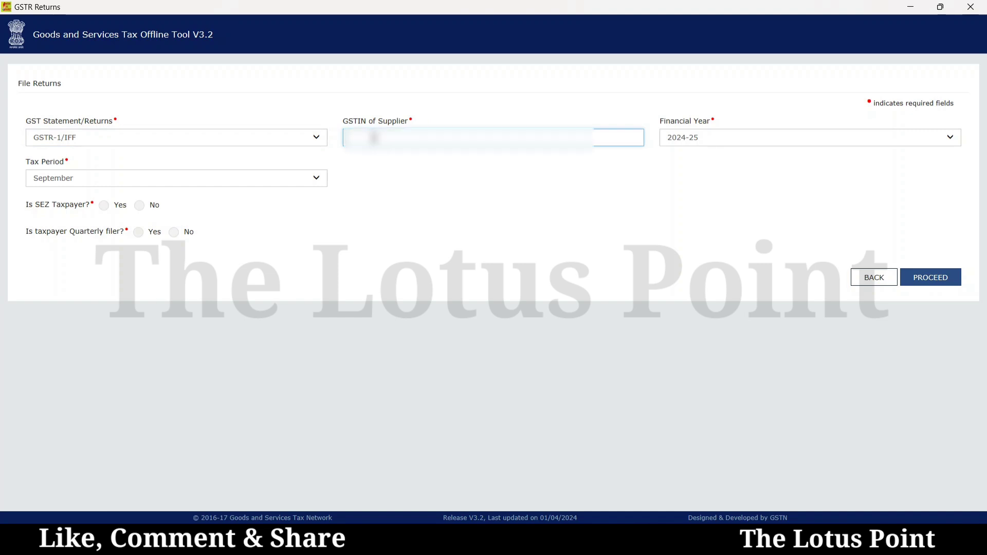
key(ctrl+v)
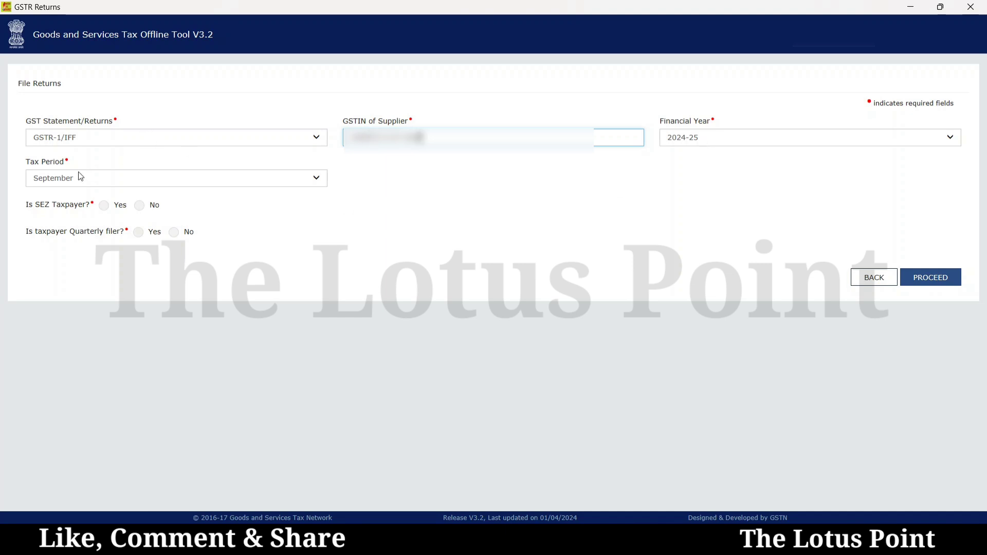
click(62, 175)
click(63, 170)
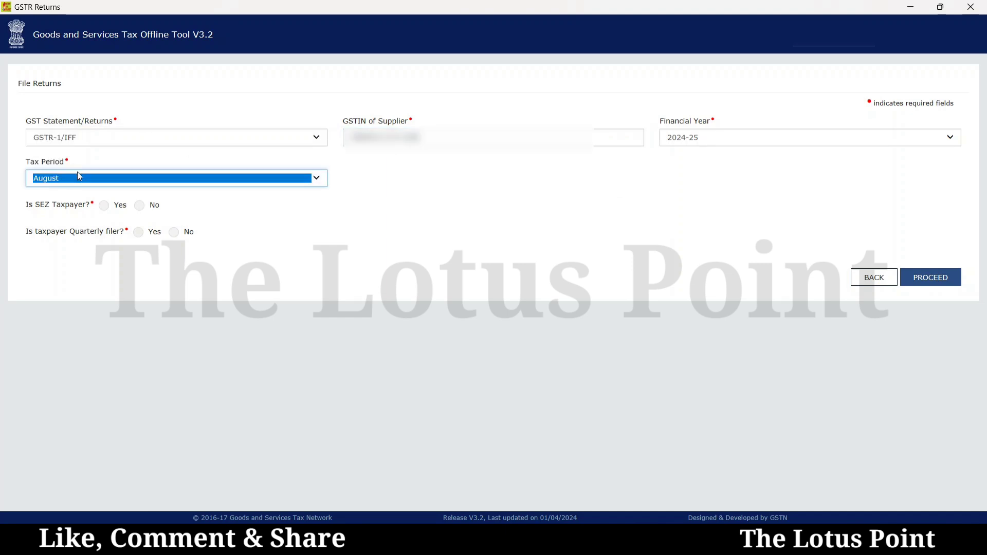
click(411, 232)
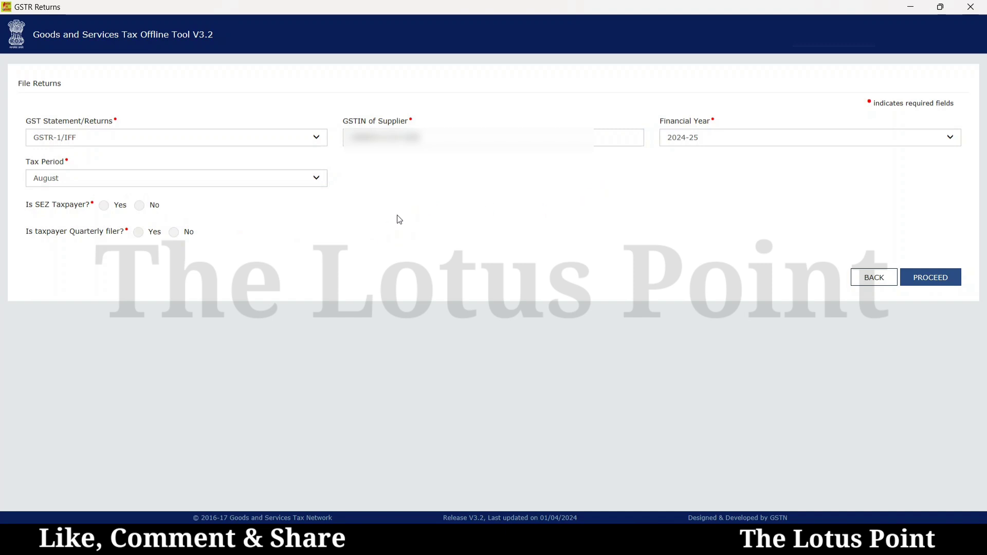
Answer No to SEZ taxpayer, quarterly filer and turnover above 5CR, and confirm the return details
click(135, 205)
click(175, 233)
click(140, 206)
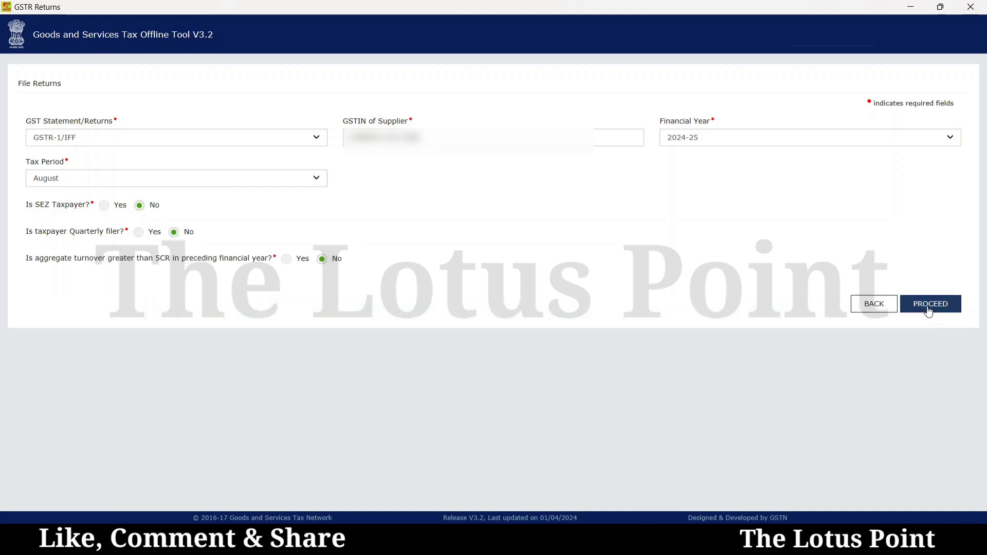
click(930, 307)
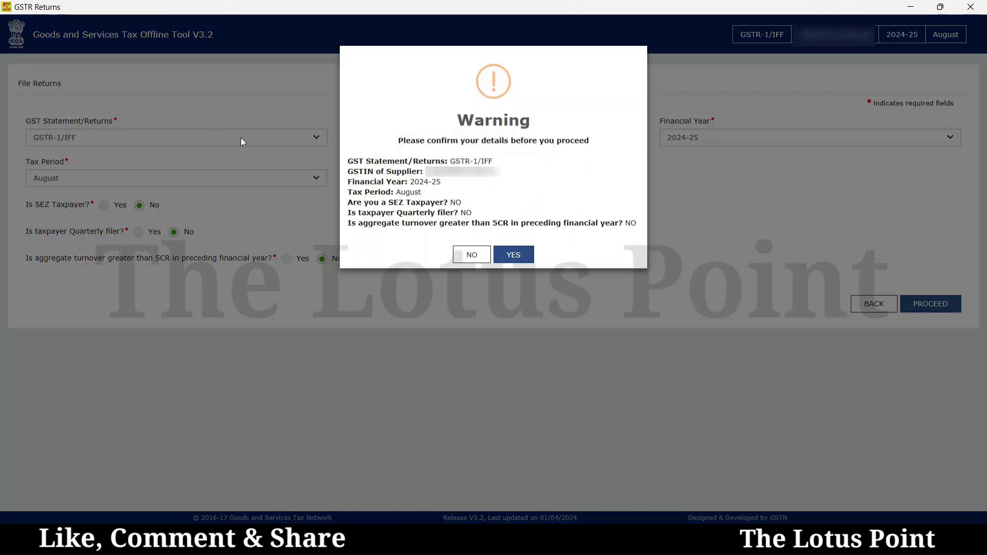
click(521, 256)
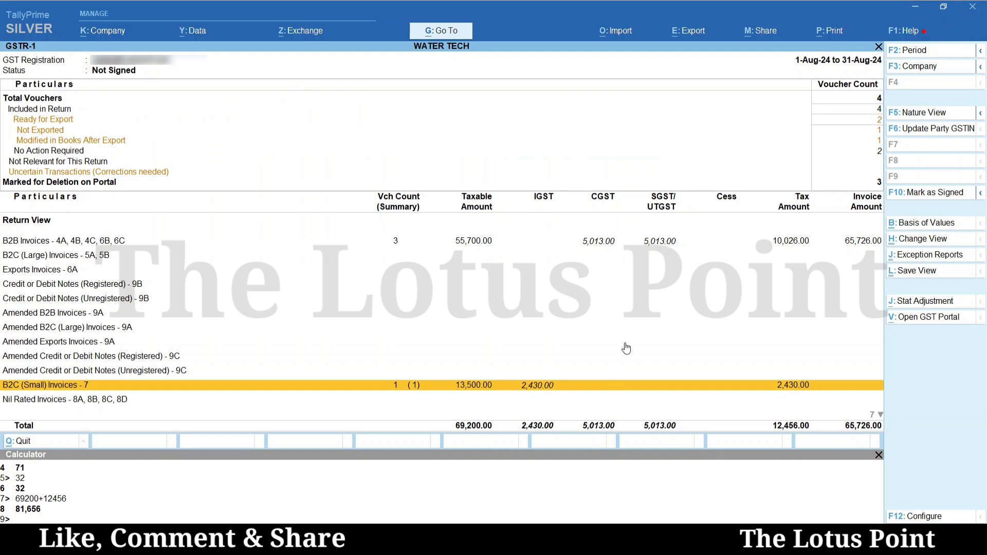
Switch to TallyPrime and open the GST Returns export for the August 2024 GSTR-1
click(690, 38)
key(Down)
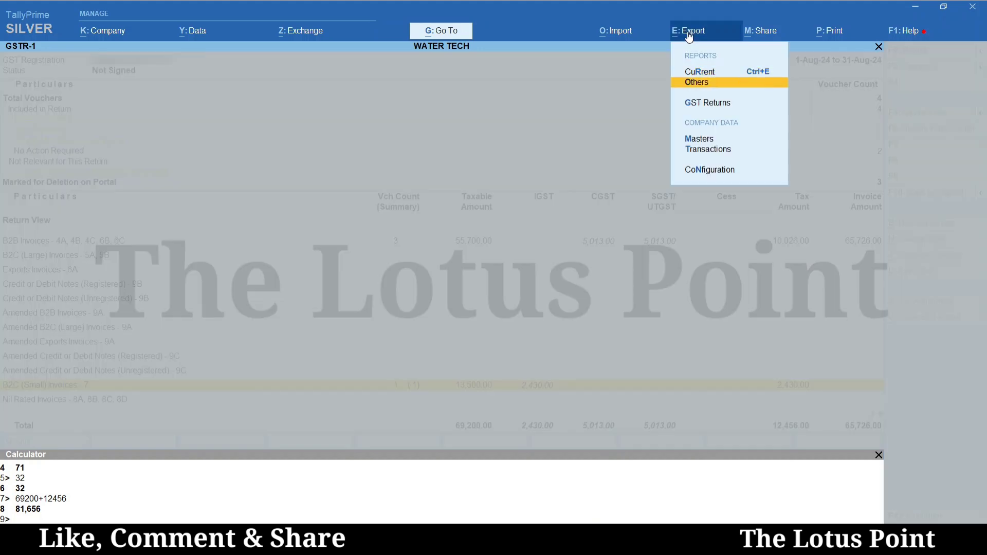
key(Down)
key(Return)
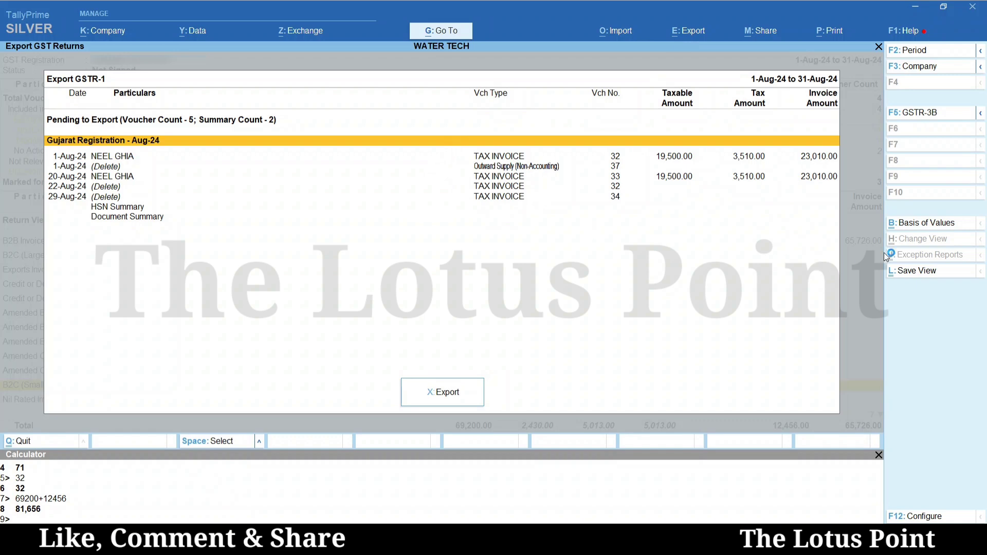
Set the export's basis of values to include transactions where no action is required
click(944, 226)
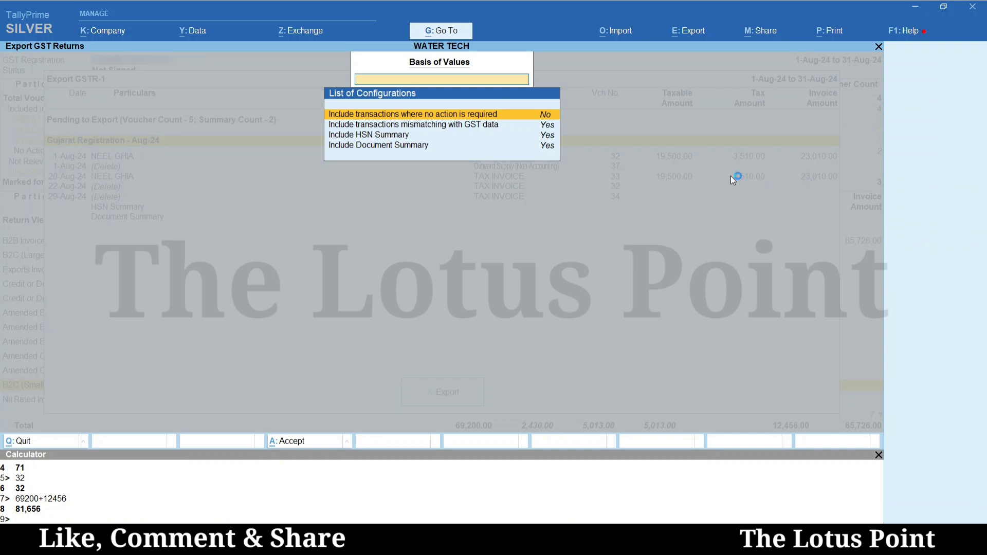
key(Return)
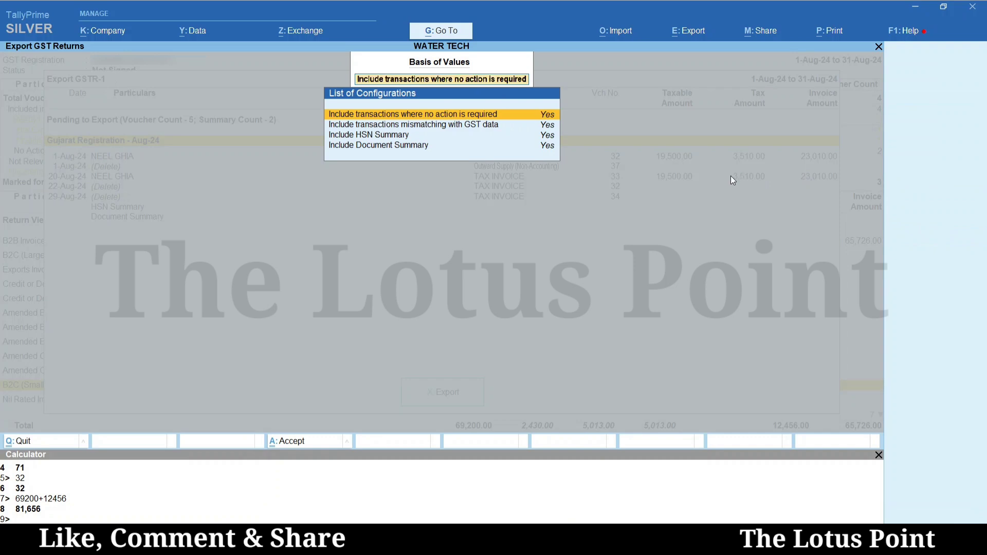
key(ctrl)
key(ctrl+a)
Go through the pending GSTR-1 vouchers down to the Document Summary and start the export
key(Down)
key(Down)
key(Down)
key(Down)
key(Down)
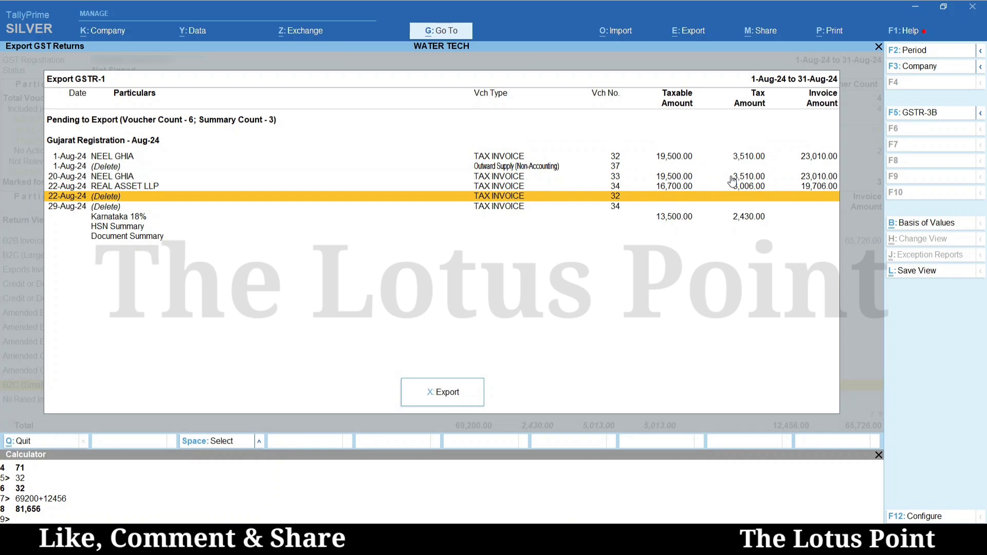
key(Down)
key(Down)
key(Down)
key(Down)
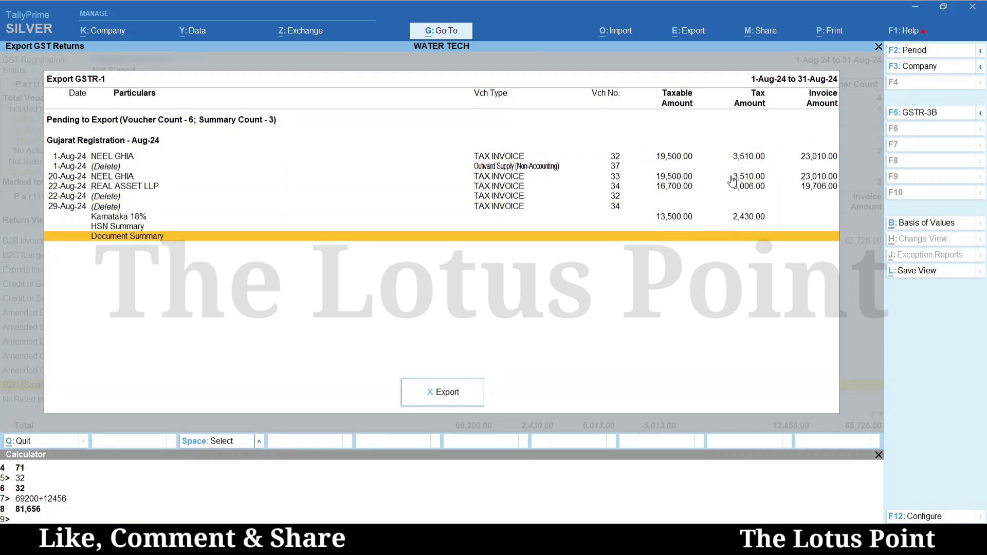
click(438, 393)
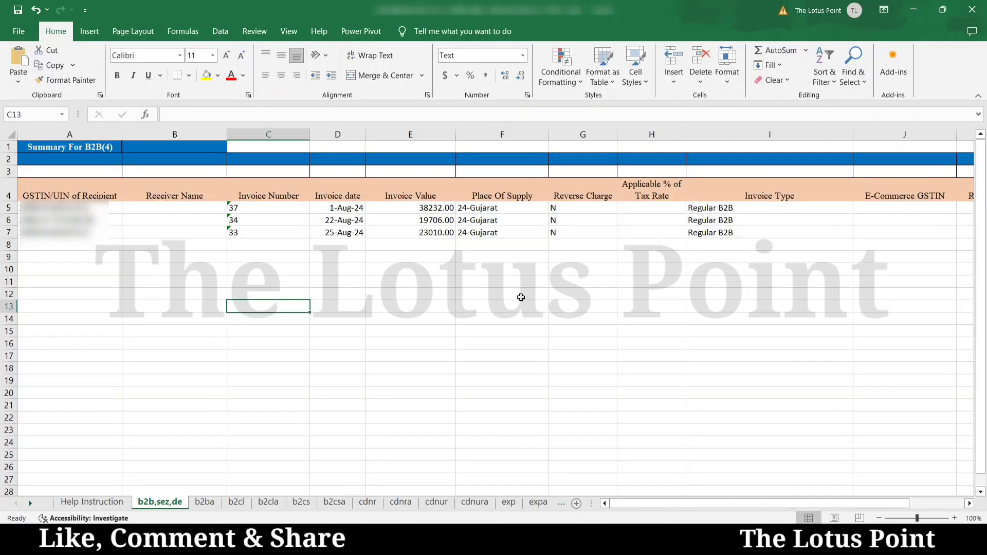
Examine the B2B invoice entries across the columns of the exported workbook's b2b,sez,de sheet in Excel
key(Up)
key(Up)
key(Up)
key(Up)
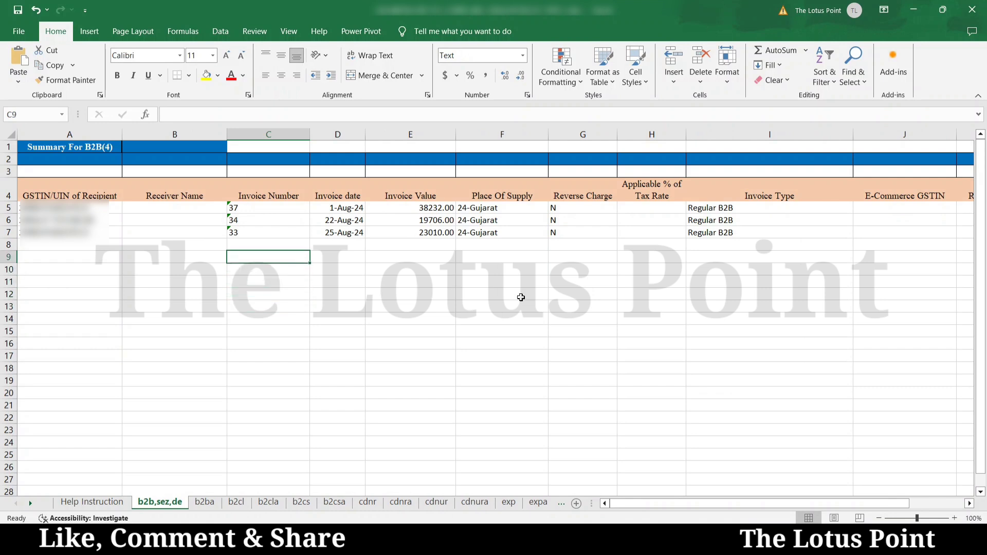
key(Right)
key(Right)
key(Right)
key(Right)
key(Right)
key(Right)
key(Right)
key(Right)
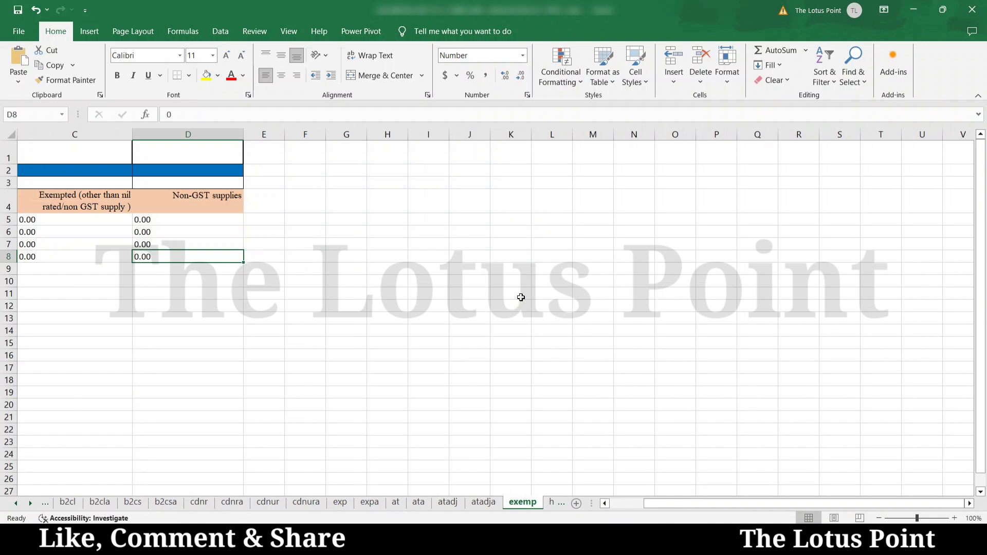
Check the values on the exported workbook's exemp and hsn sheets and move on to the next sheet
key(Left)
key(Left)
key(Left)
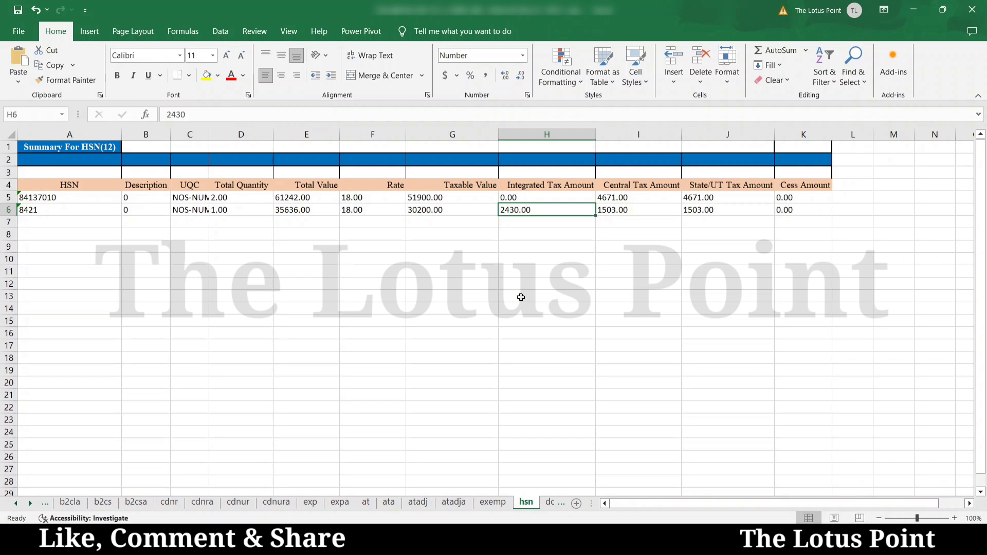
key(ctrl+Page_Down)
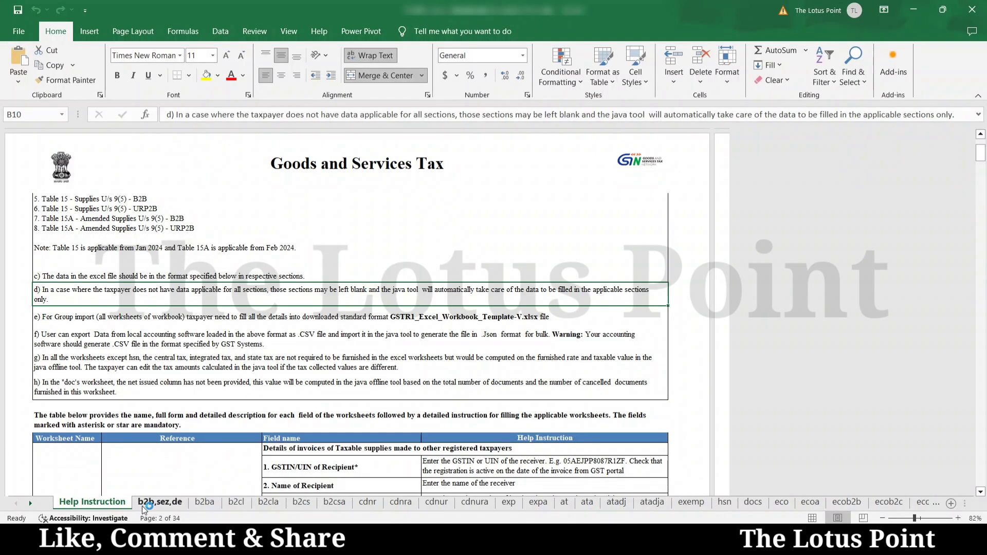
View the blank b2b,sez,de sheet of the GSTR-1 workbook template and close the template
click(163, 502)
click(636, 243)
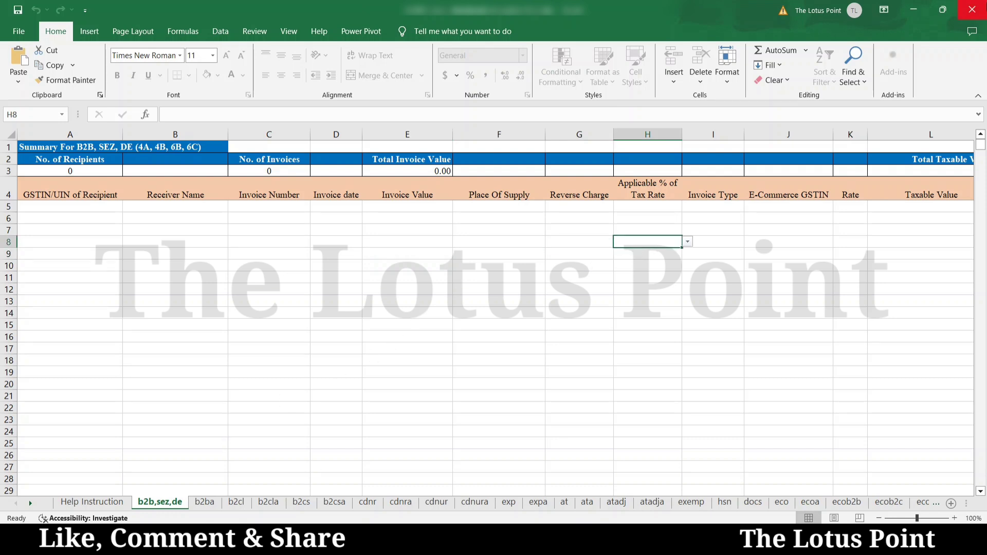
click(977, 10)
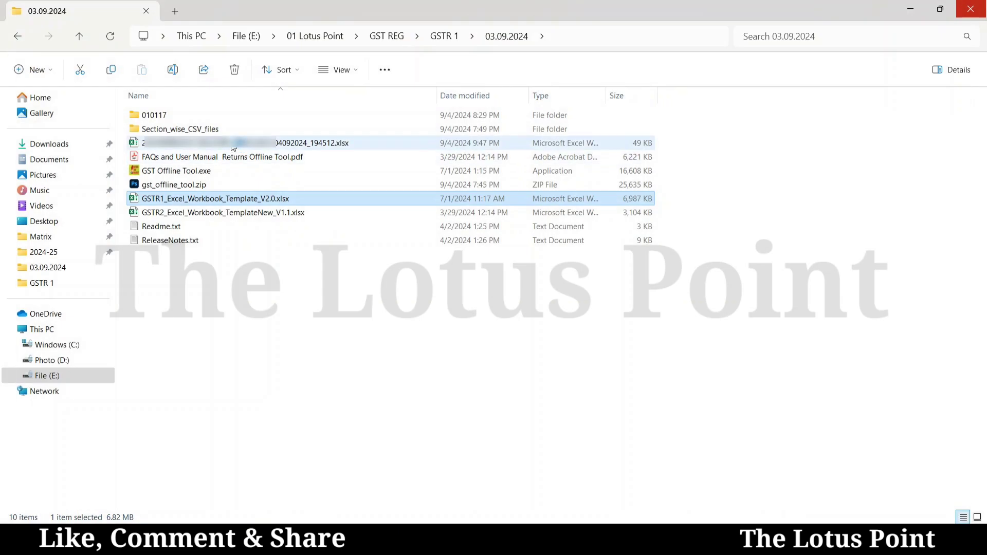
Locate the exported workbook ending in 04092024_194512.xlsx in the 03.09.2024 folder and copy the folder's path
click(206, 146)
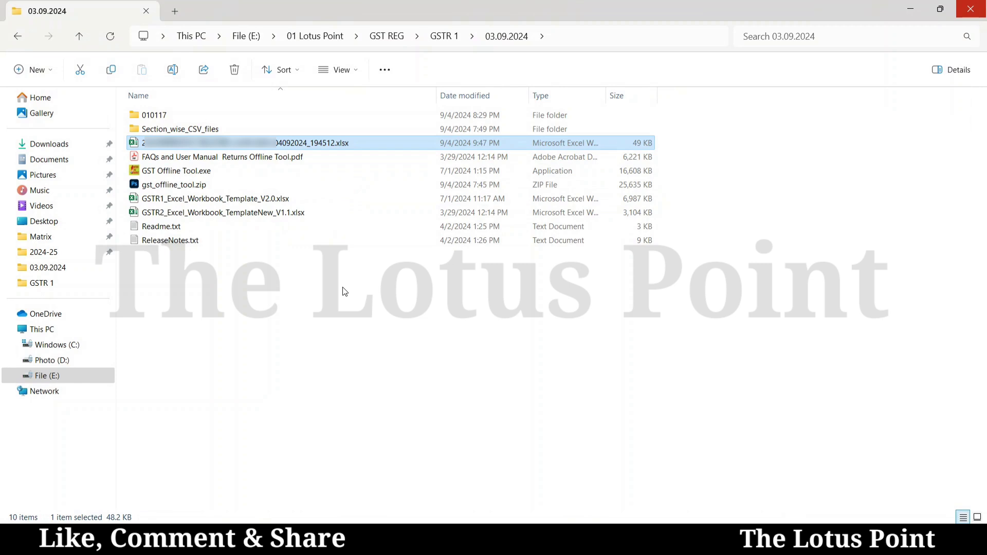
double_click(235, 148)
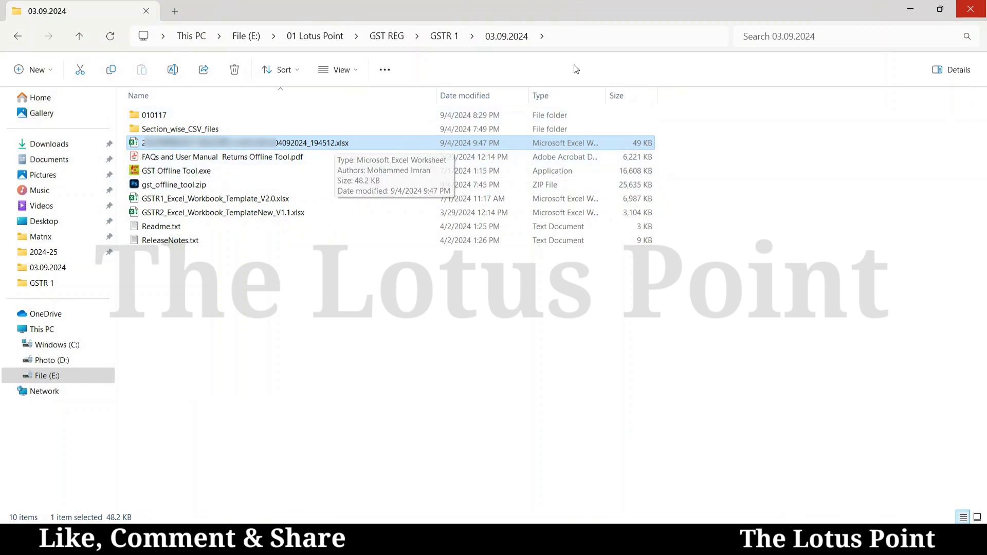
click(609, 37)
click(635, 360)
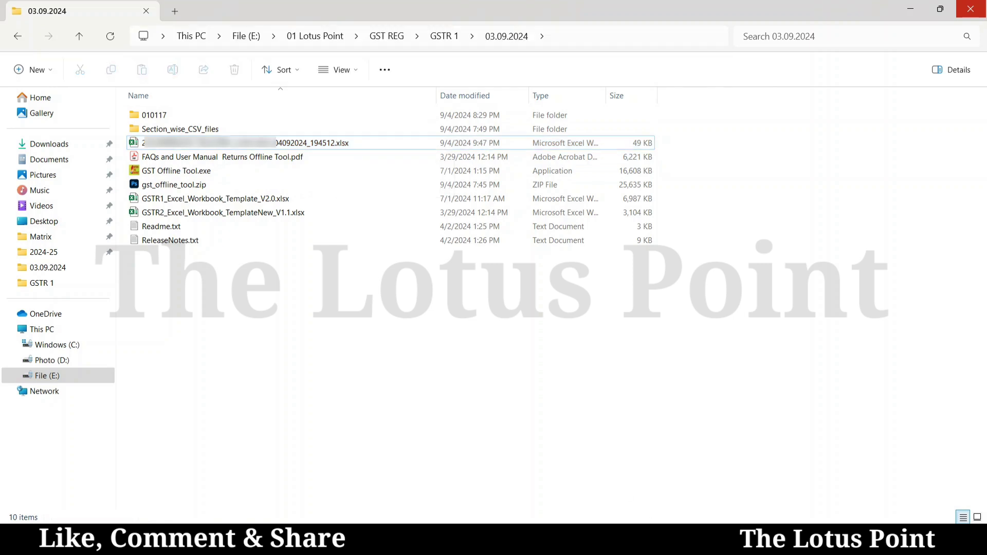
Switch to the GST Offline Tool, import all sections from the workbook ending in 04092024_194512.xlsx in the 03.09.2024 folder, and save the data
mouse_move(643, 540)
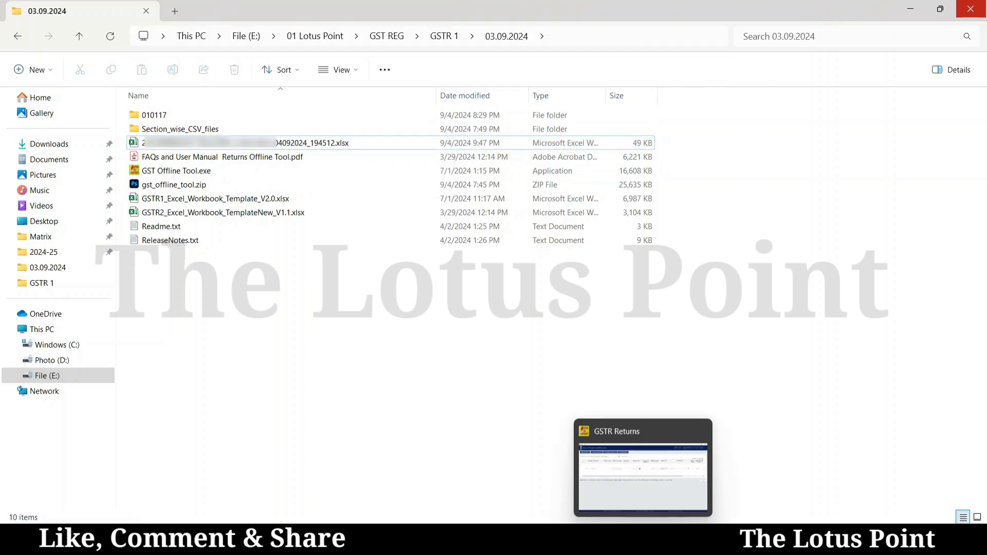
click(636, 473)
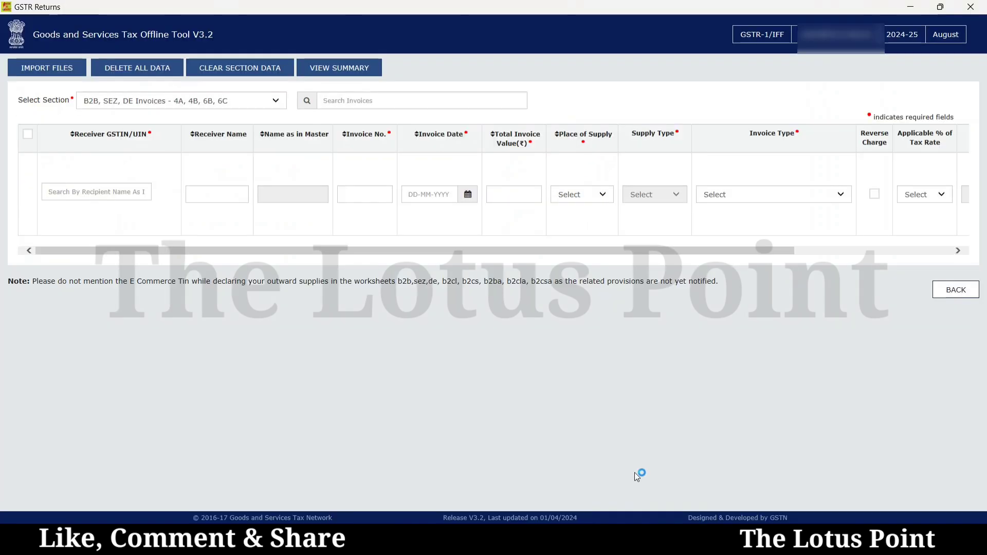
click(41, 72)
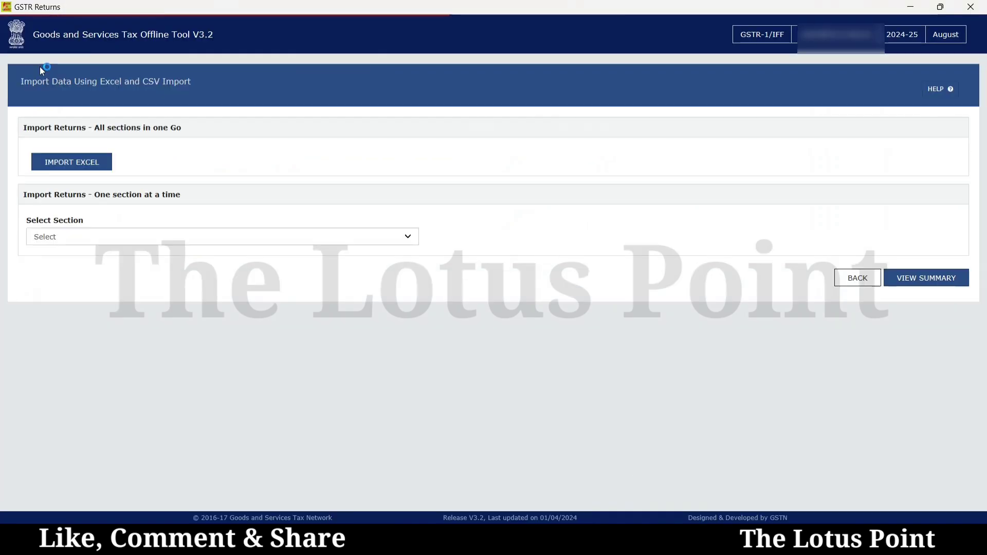
click(77, 163)
key(ctrl+v)
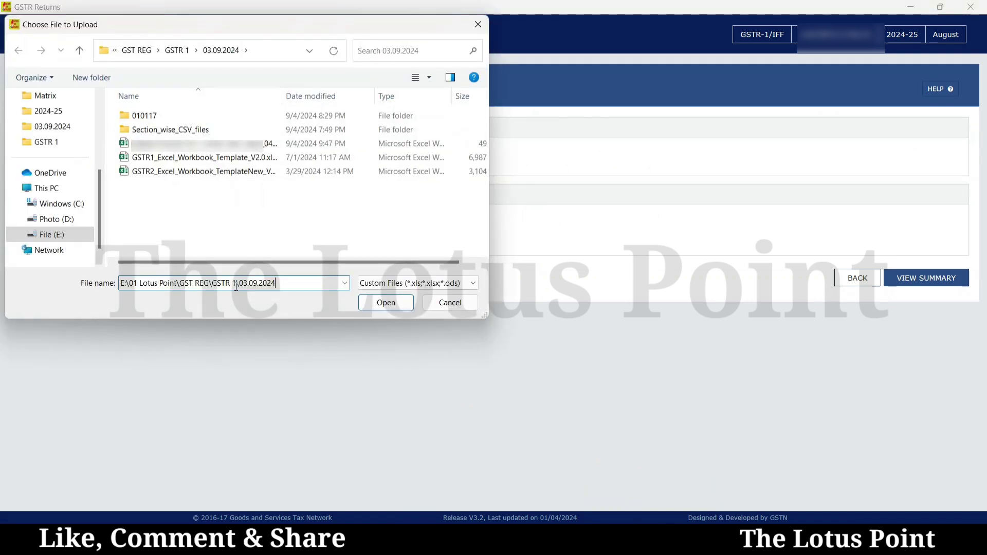
click(373, 303)
click(183, 145)
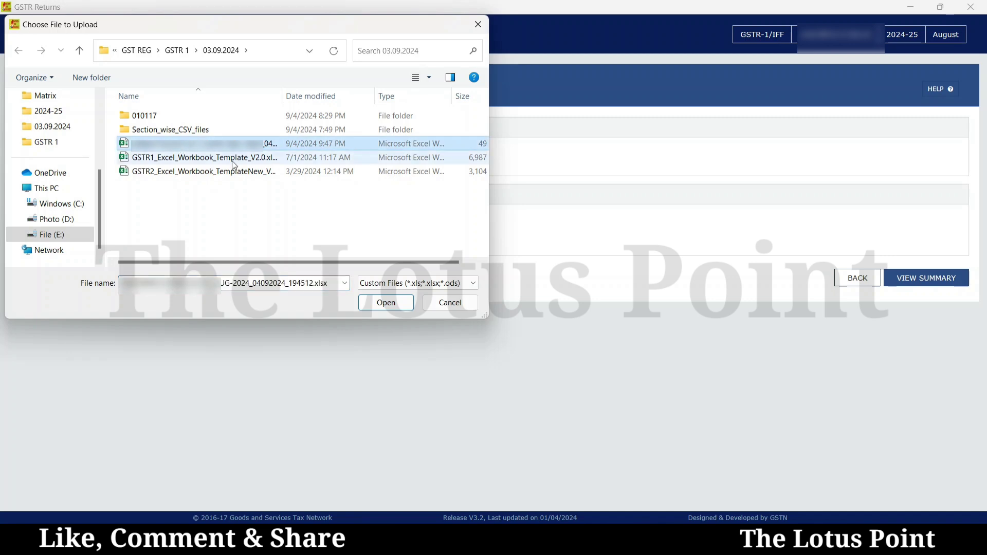
click(374, 306)
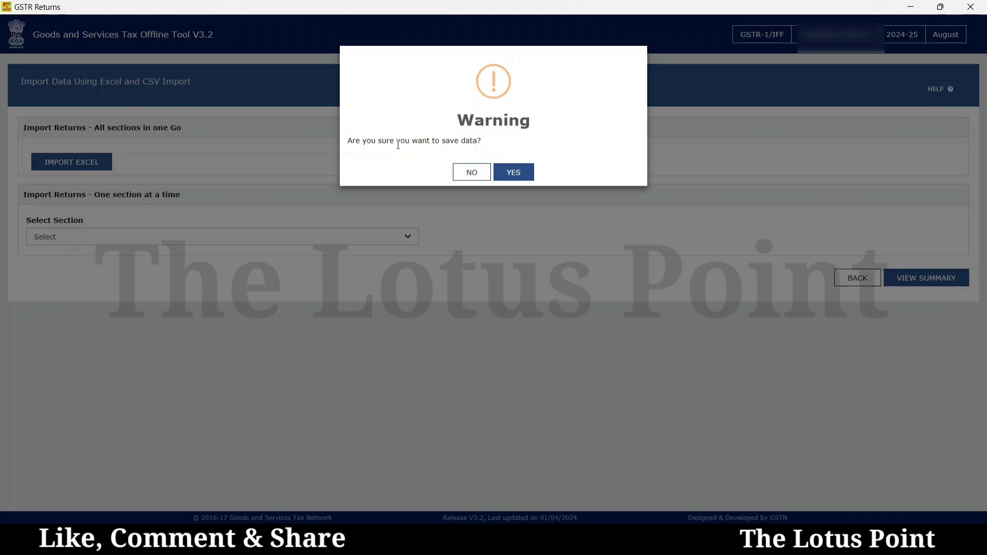
click(514, 173)
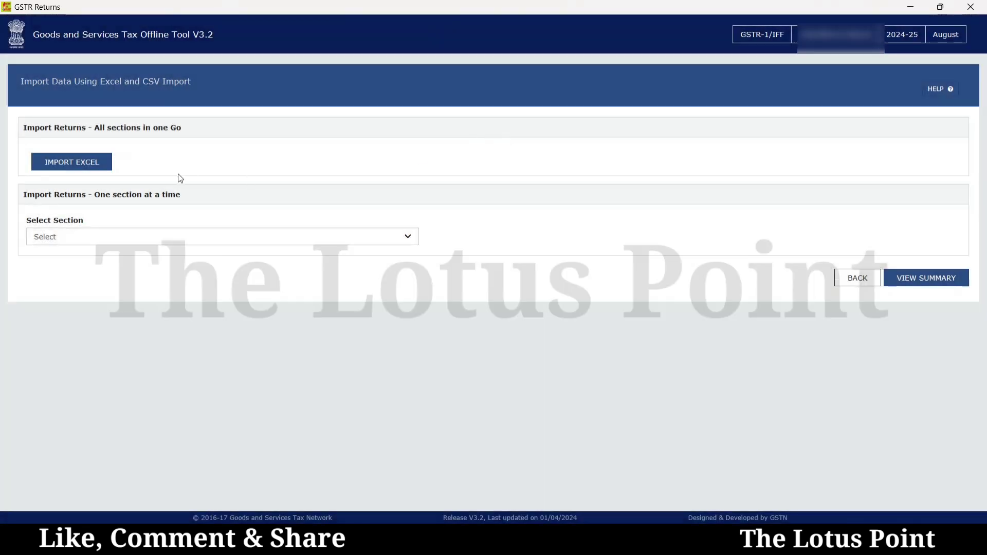
Open the imported return's summary, generate the return file and save the JSON in the 03.09.2024 folder
click(906, 284)
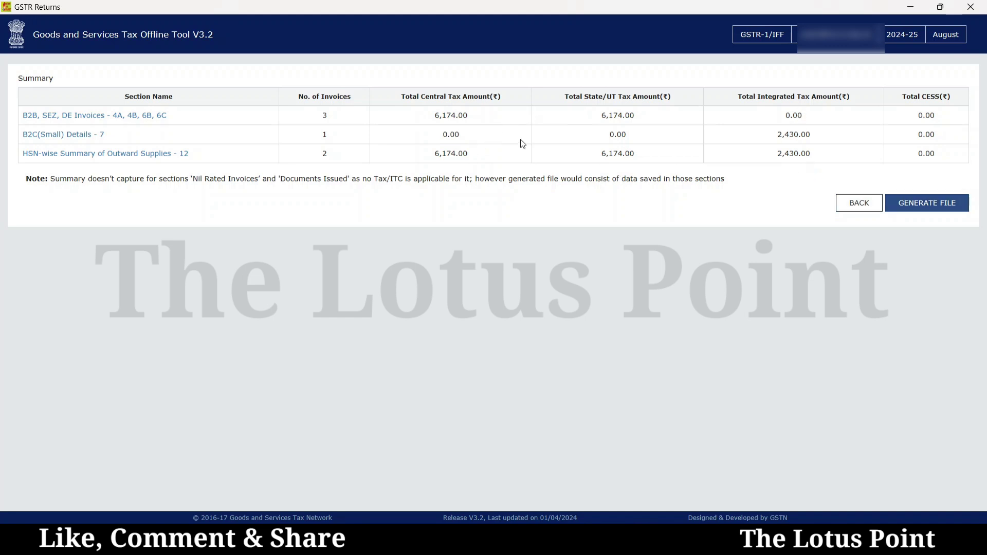
click(936, 206)
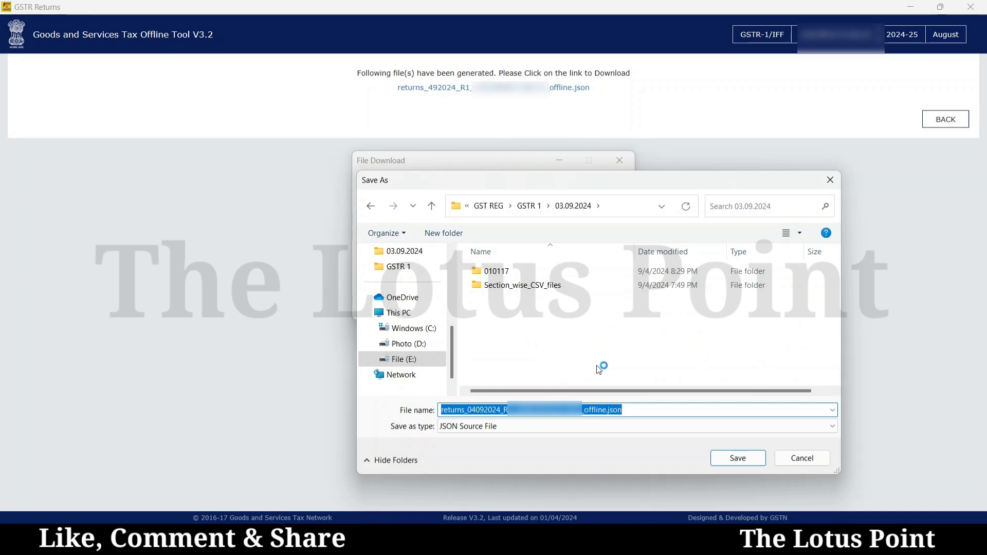
click(738, 462)
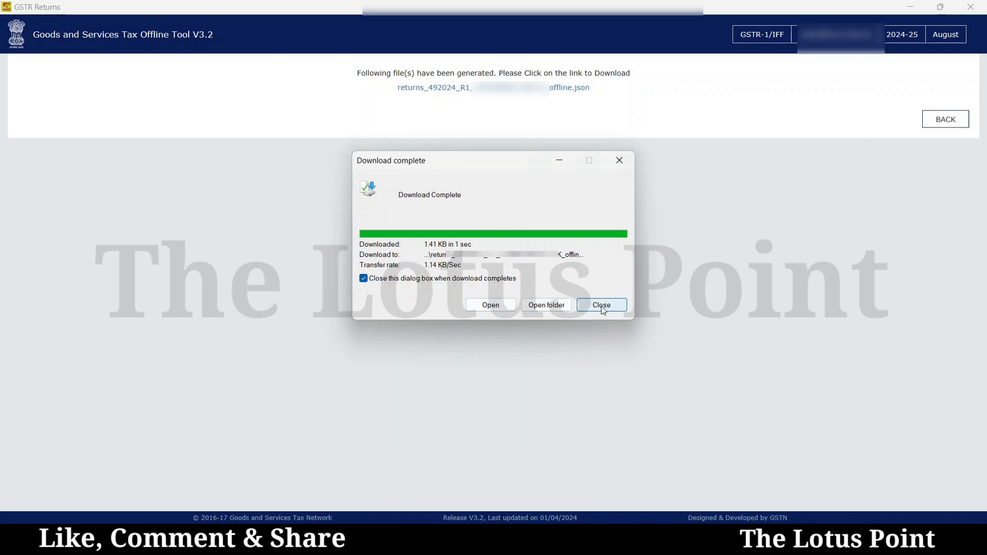
click(603, 306)
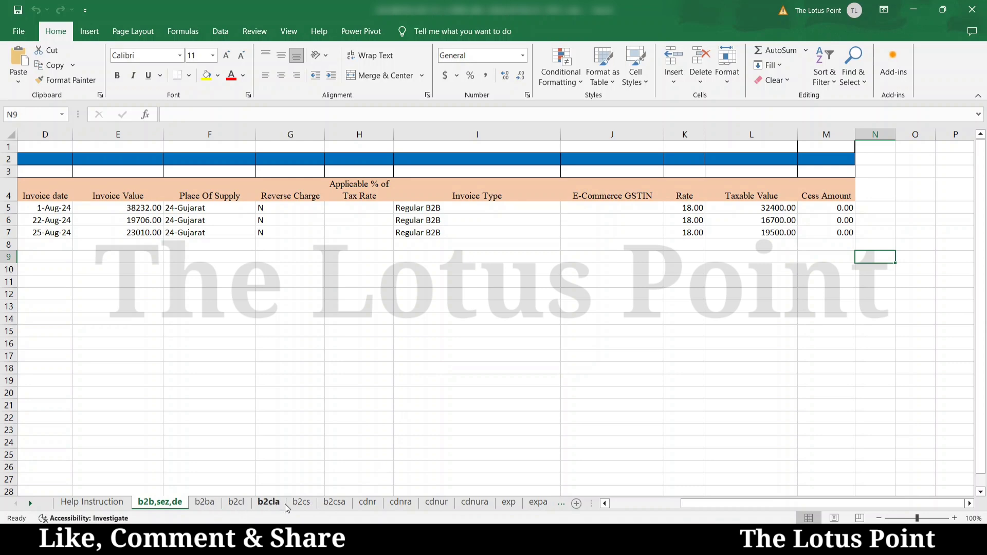
Look through the exported workbook's b2csa, cdnr, cdnra, cdnur and cdnura sheets in Excel
click(335, 505)
click(366, 504)
click(401, 504)
click(437, 504)
click(475, 504)
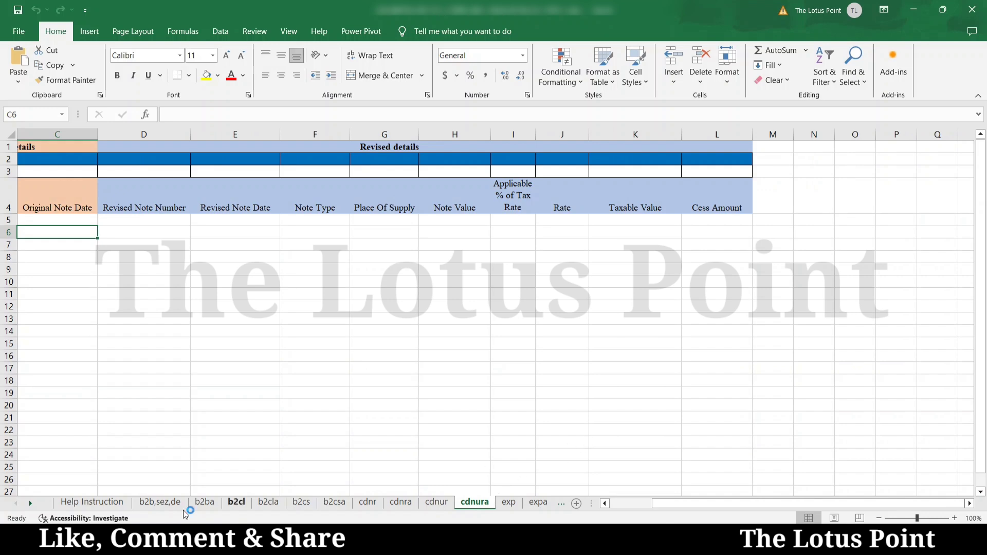
Show the exported workbook's b2b,sez,de sheet from its first cell
click(157, 502)
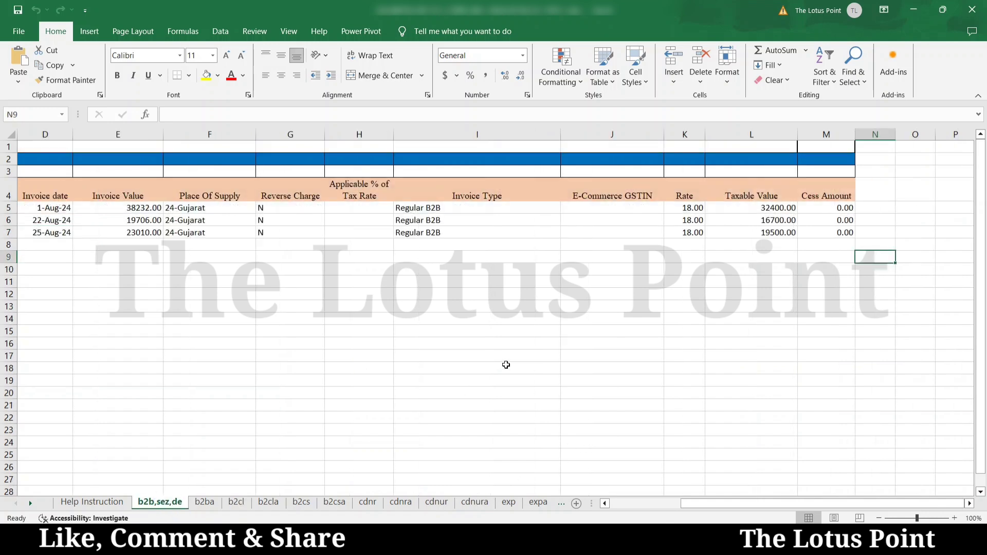
key(ctrl+Home)
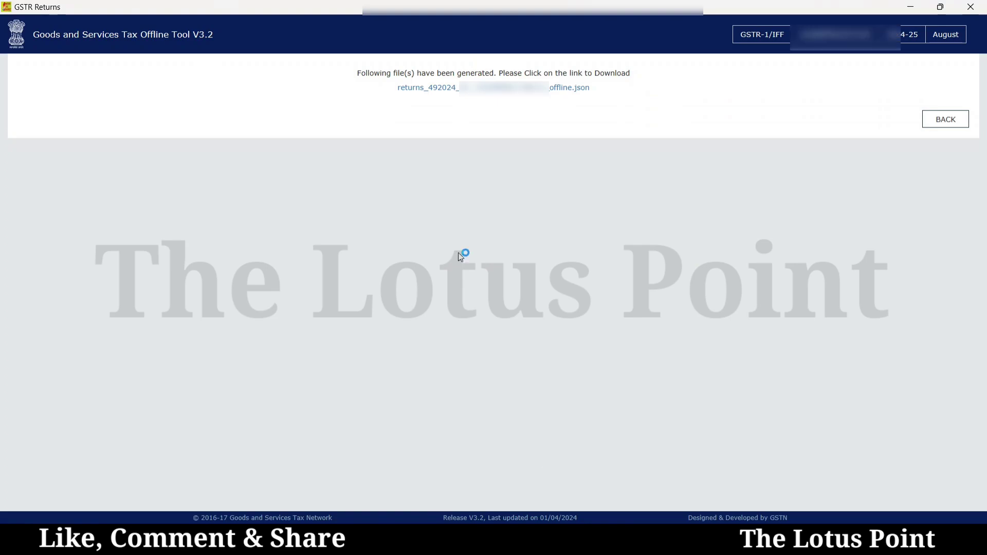
Switch to the GST Offline Tool, delete all imported return data from the B2B section's page, and check the return summary
click(953, 128)
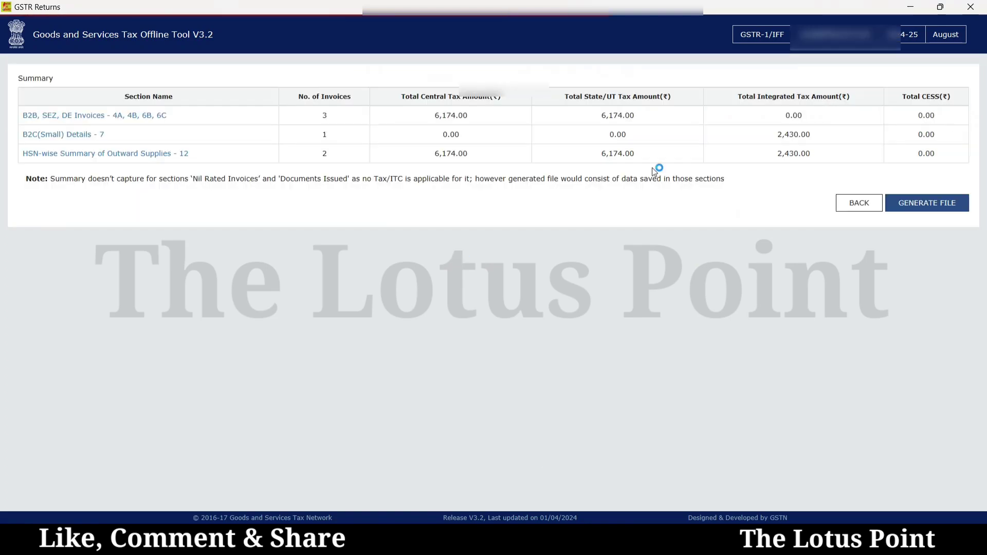
click(136, 113)
click(28, 134)
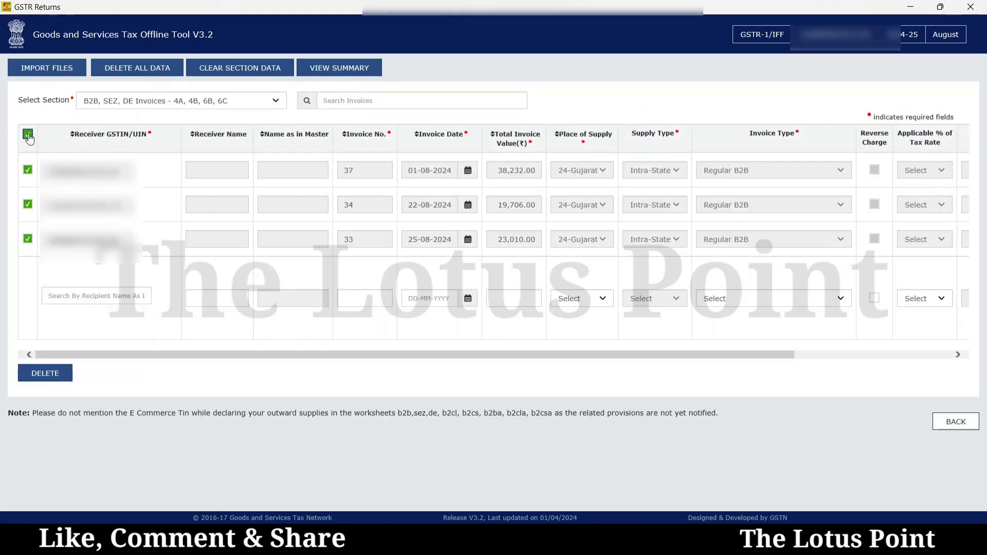
click(147, 66)
click(516, 176)
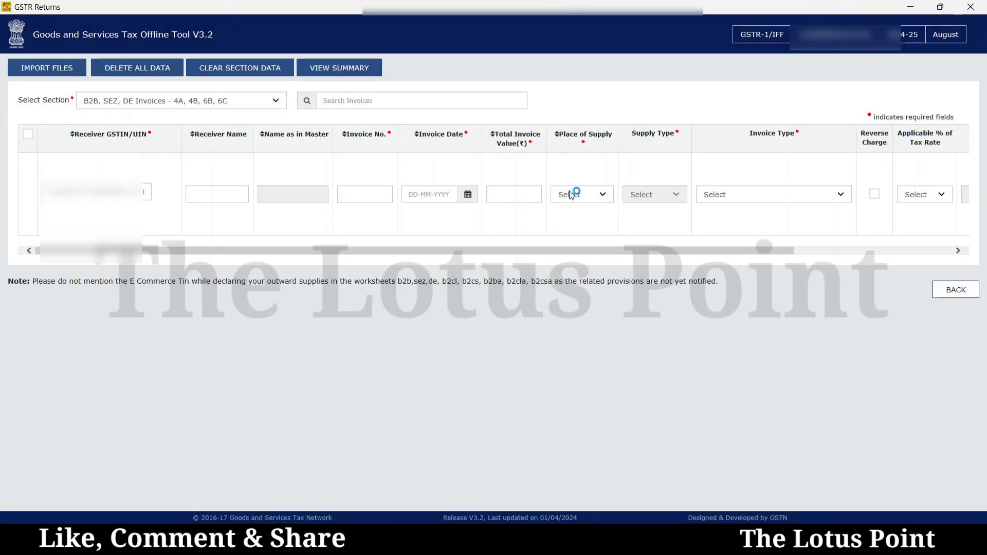
click(319, 72)
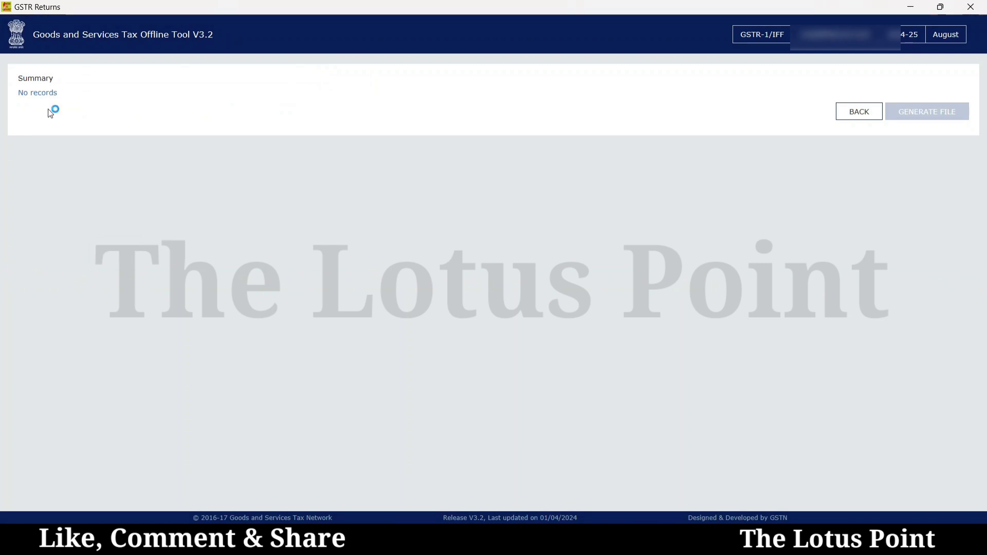
click(855, 117)
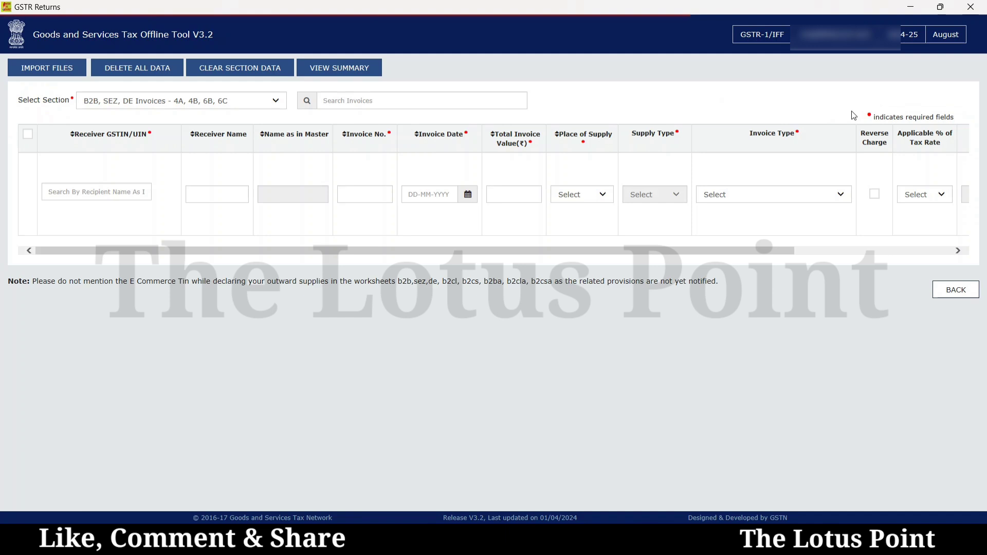
Start a one-section import for B2B, SEZ, DE Invoices - 4A, 4B, 6B, 6C using the copy-and-paste Excel option
click(44, 72)
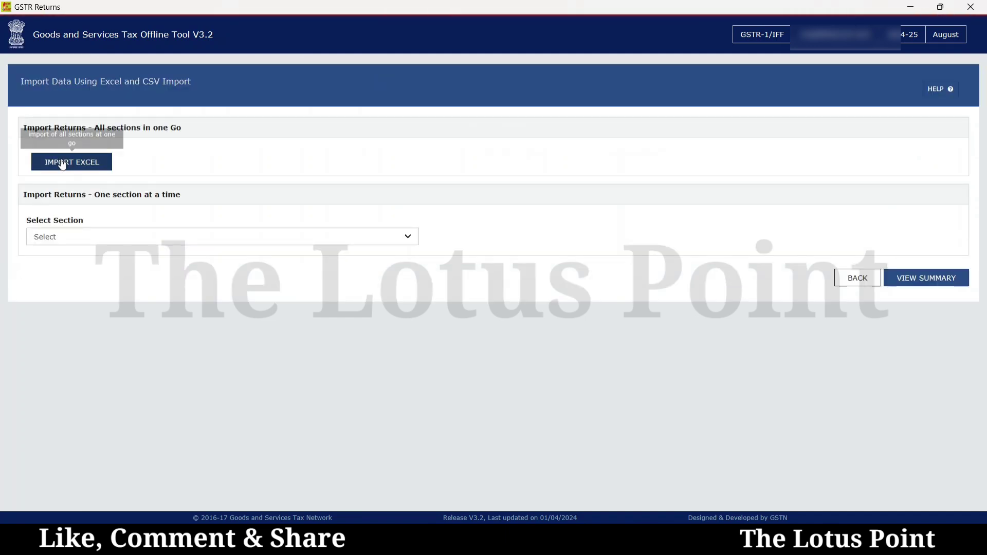
click(90, 167)
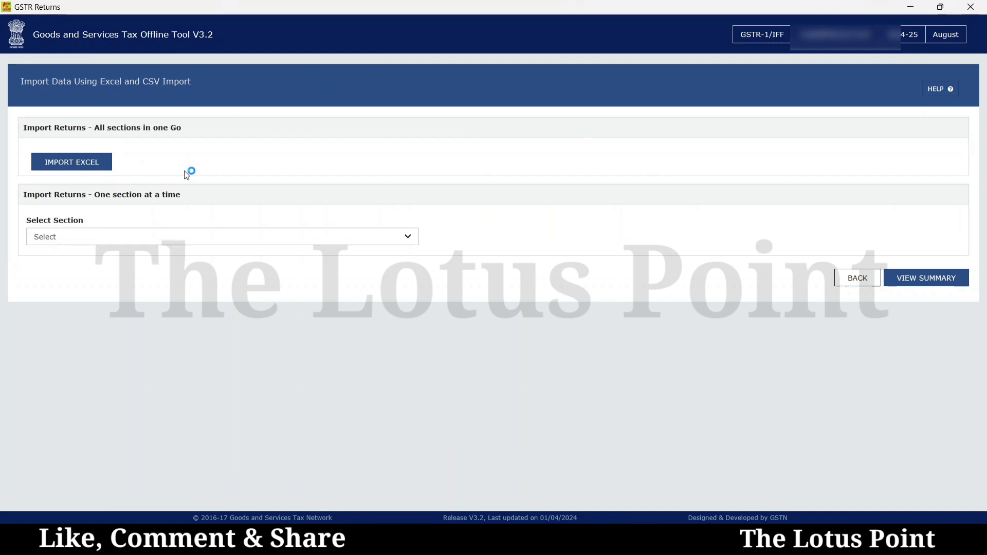
click(65, 238)
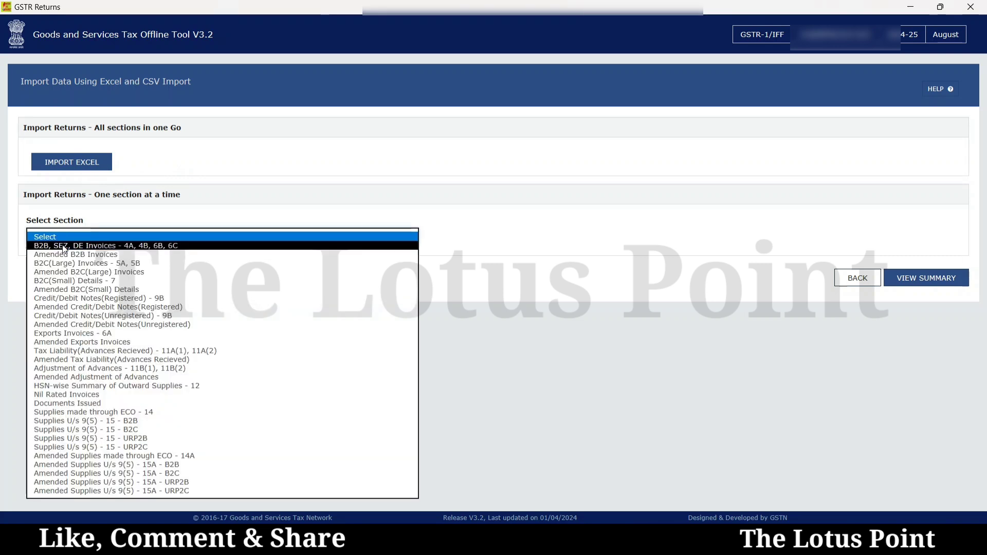
click(64, 247)
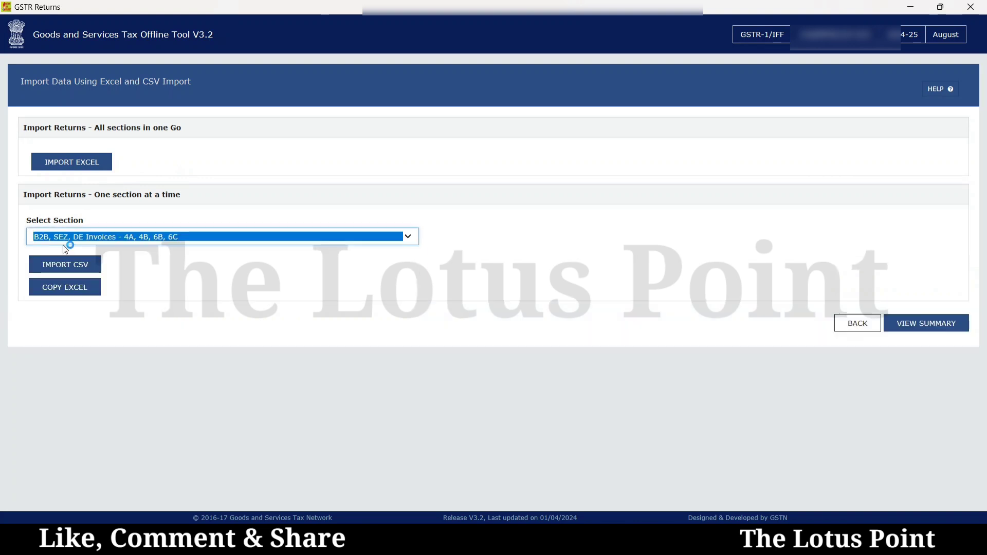
click(57, 293)
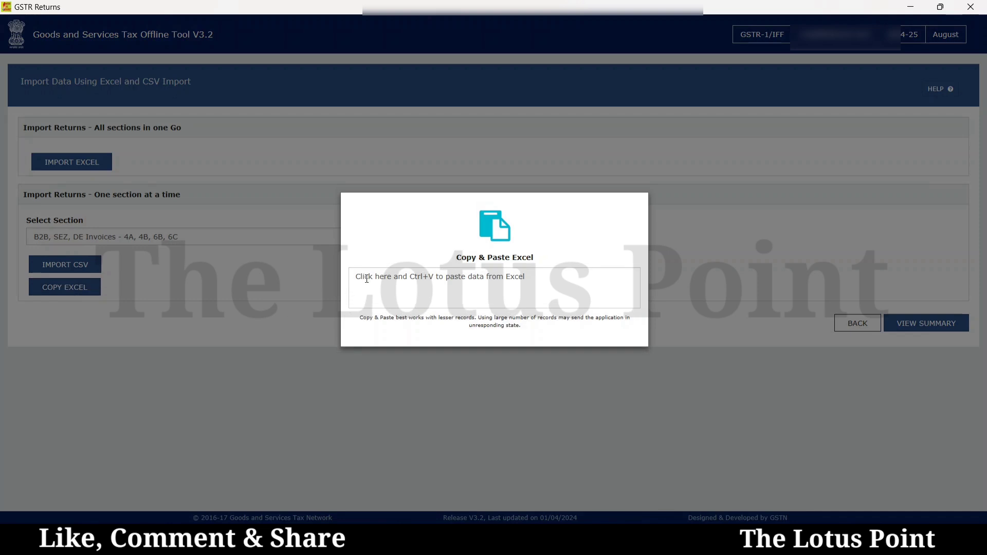
click(359, 276)
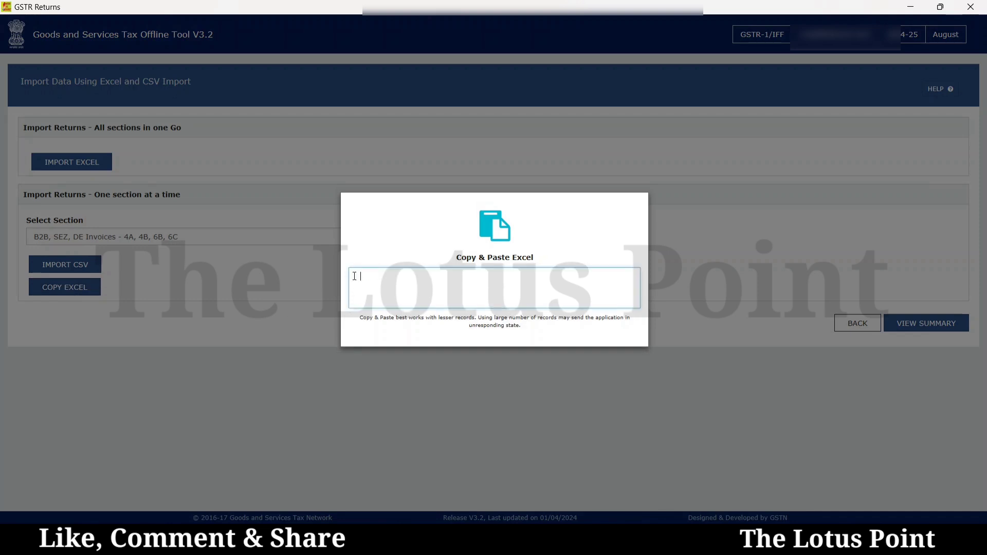
Copy the entire b2b,sez,de sheet from Excel, paste it into the GST Offline Tool's import box, and save the data
key(alt+Tab)
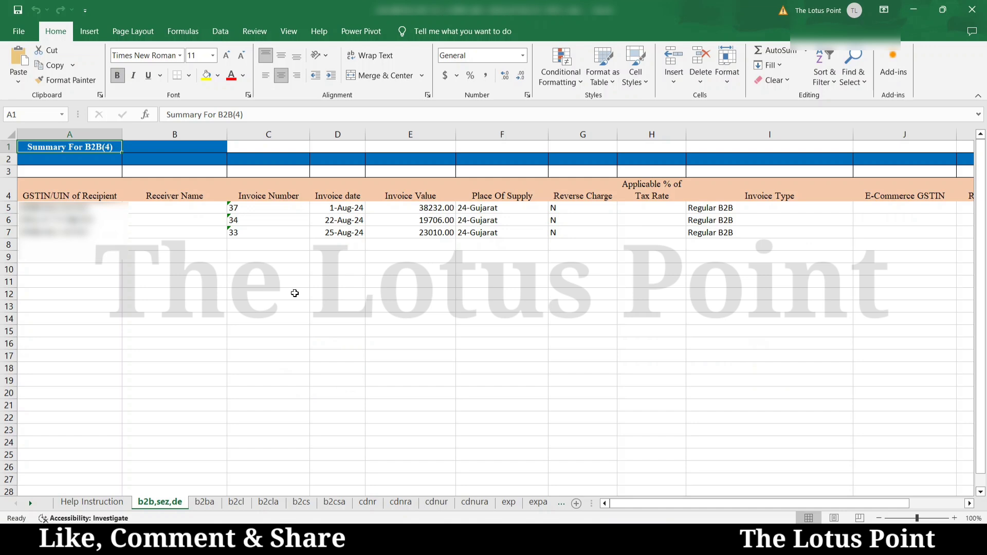
key(ctrl+a)
key(ctrl+c)
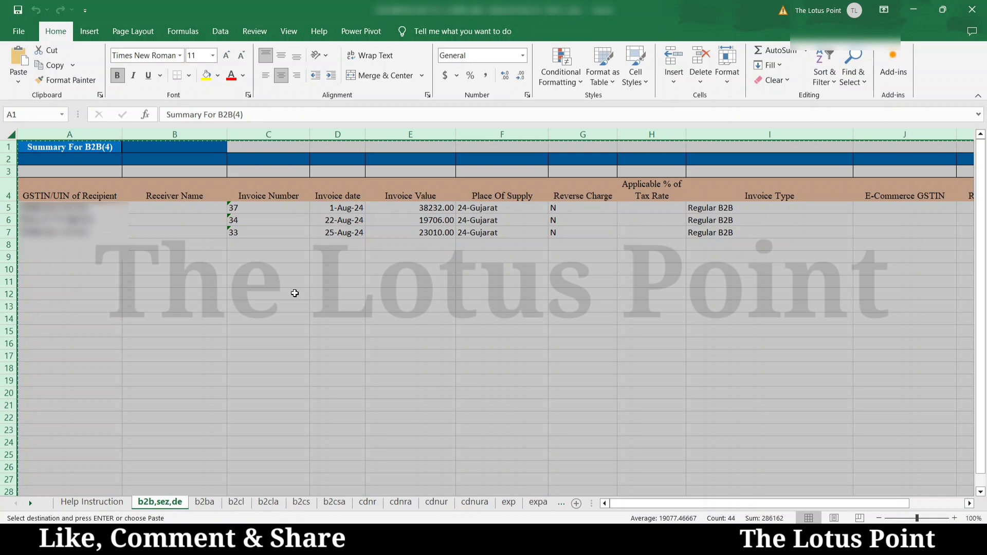
key(alt+Tab)
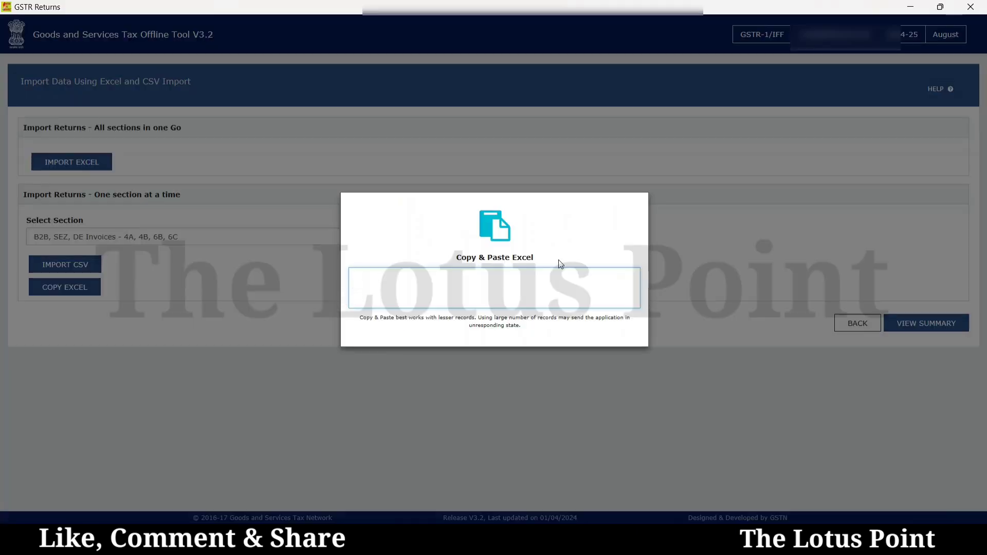
key(ctrl+v)
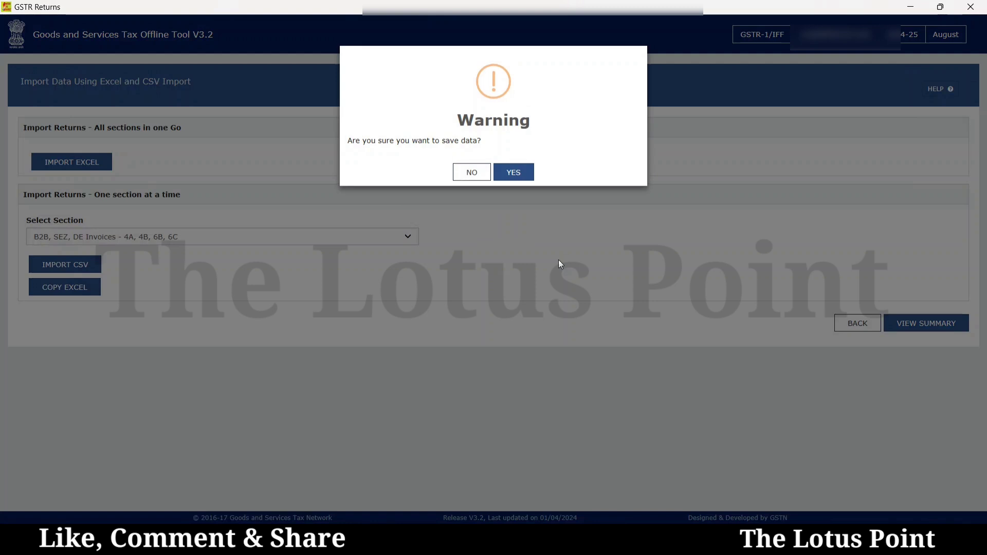
click(524, 174)
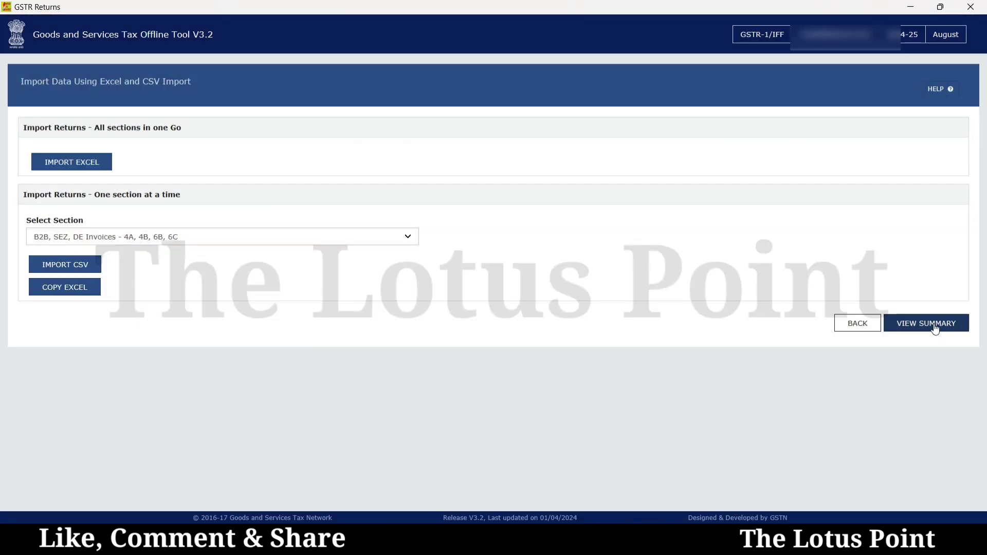
Open the summary of the pasted B2B data and generate the return file
click(935, 329)
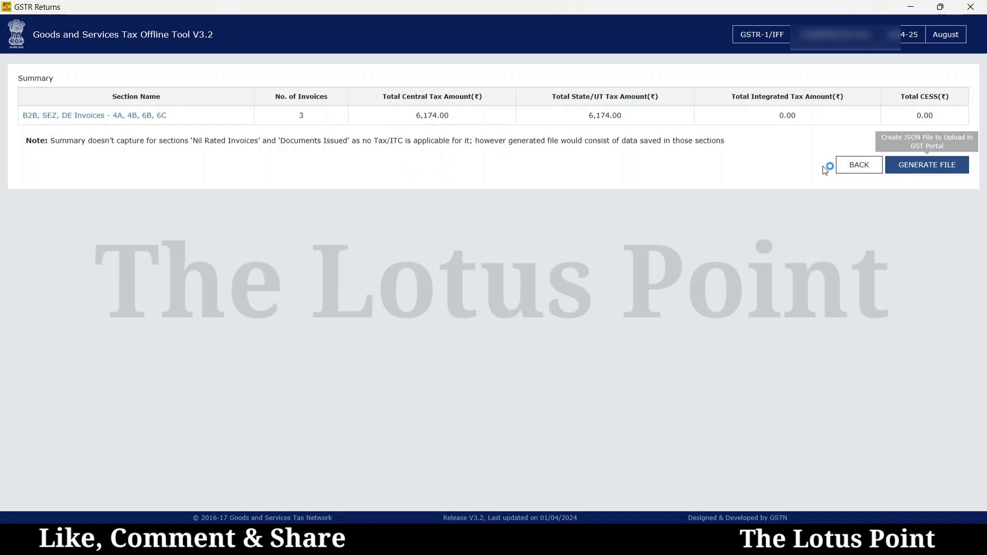
click(930, 173)
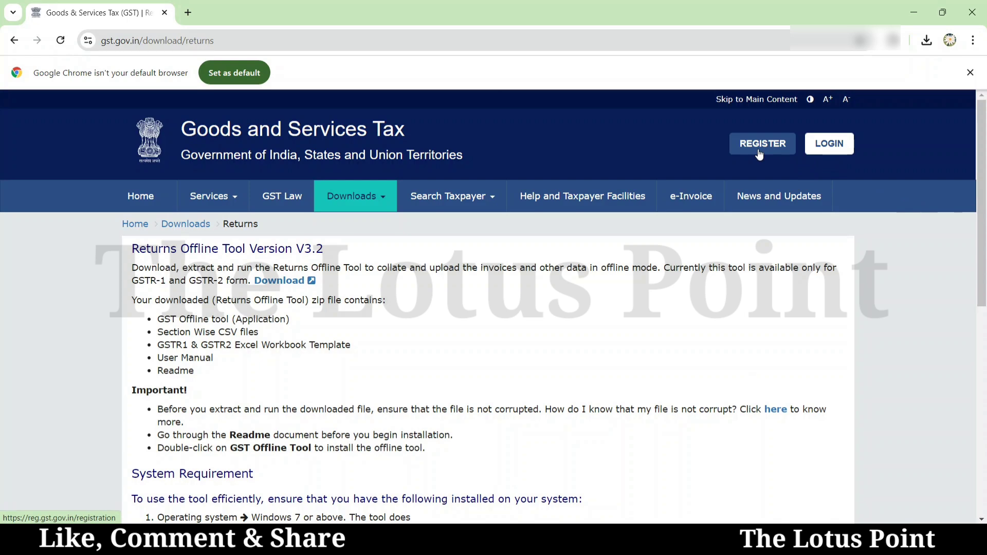
Switch to the GST portal in Chrome and log in, entering the account password
click(825, 149)
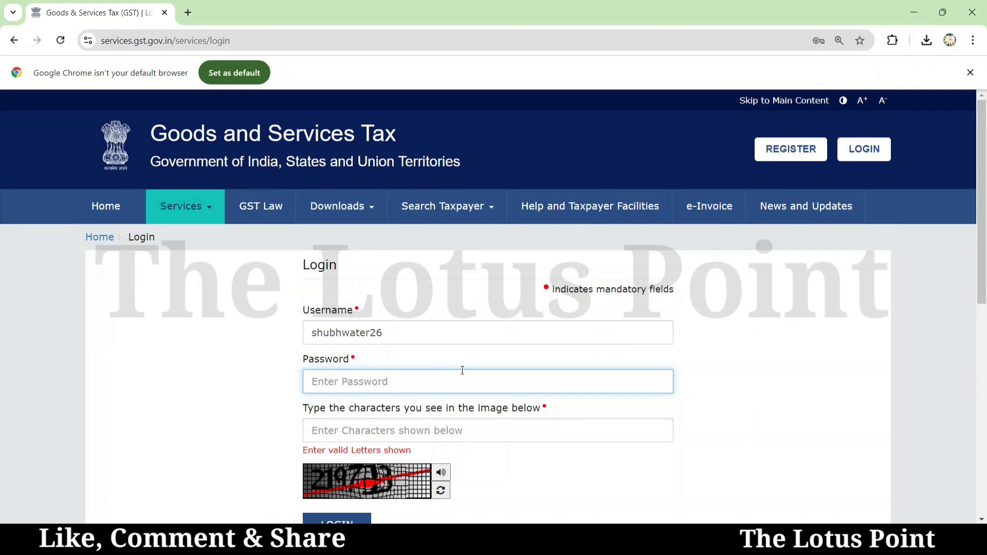
text(•••••••)
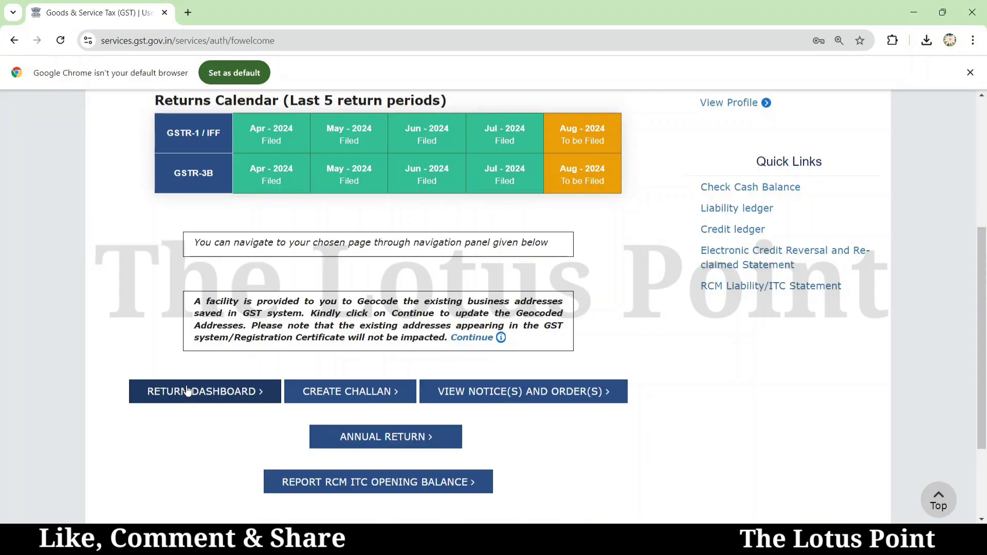
Open the return dashboard and search for the August returns of Quarter 2 (Jul - Sep), financial year 2024-25
click(187, 392)
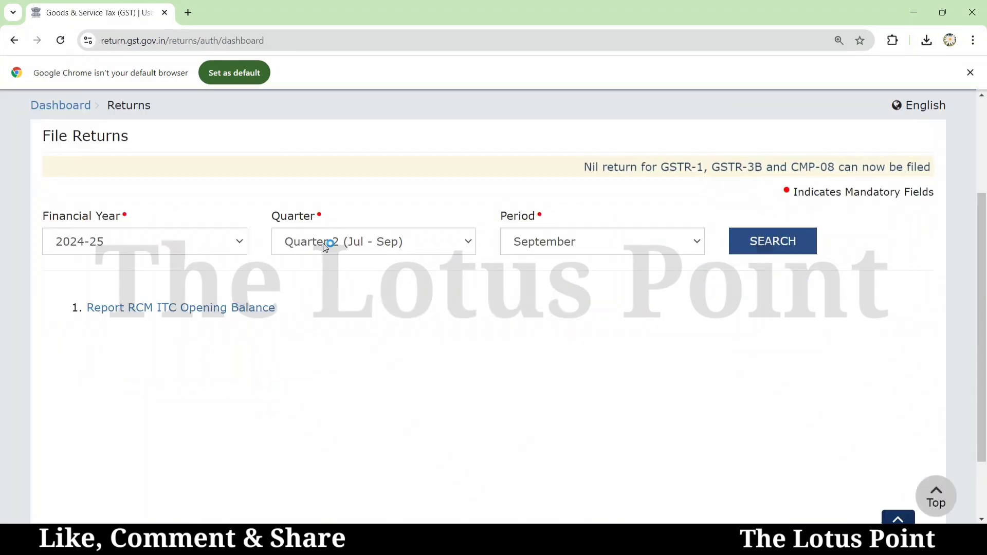
click(520, 242)
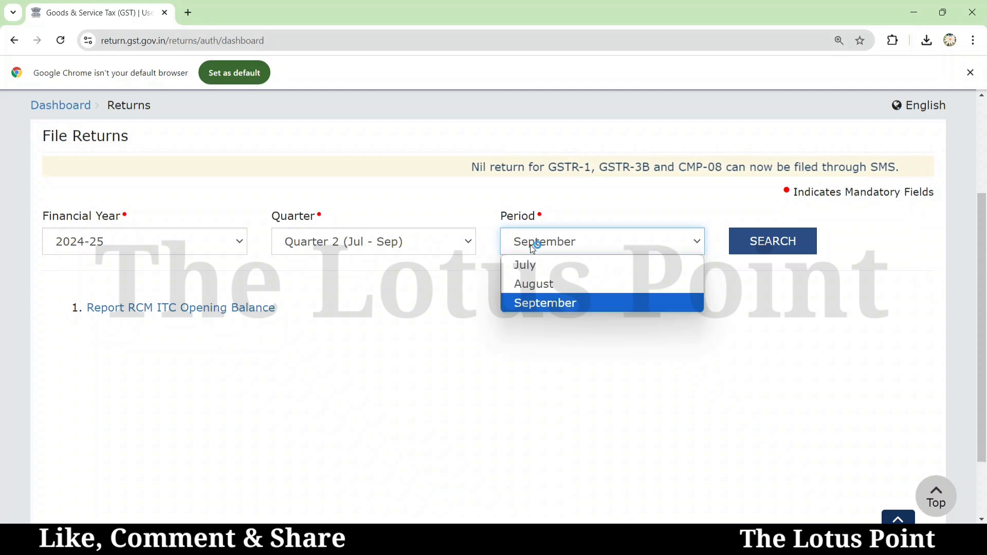
click(530, 283)
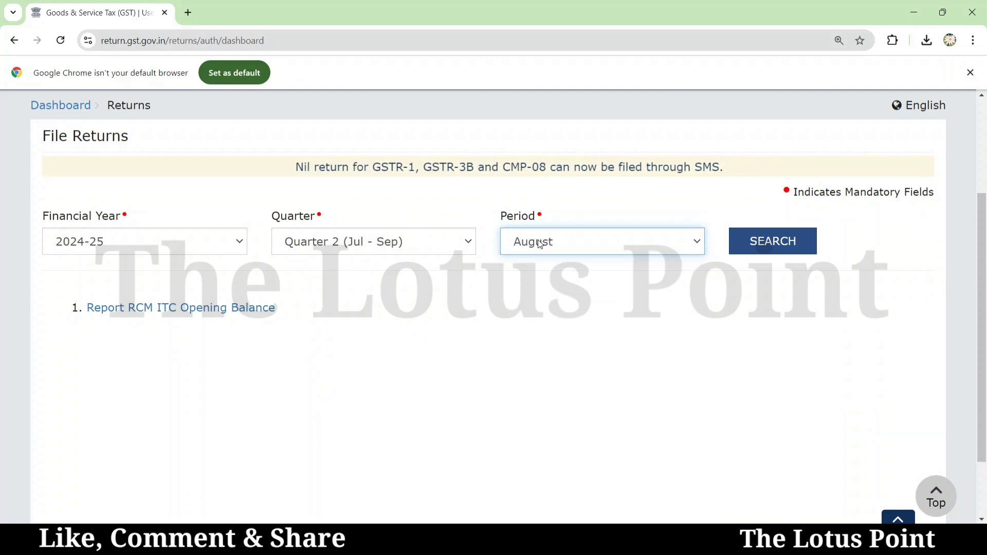
click(786, 250)
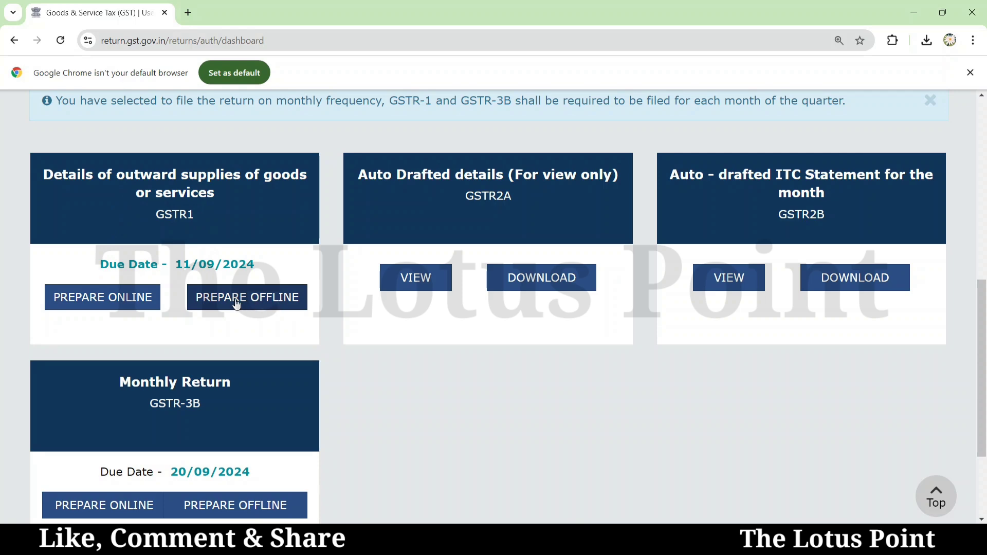
Prepare GSTR1 offline by uploading the returns_04092024 JSON file from the 03.09.2024 folder, and refresh the upload status
click(255, 301)
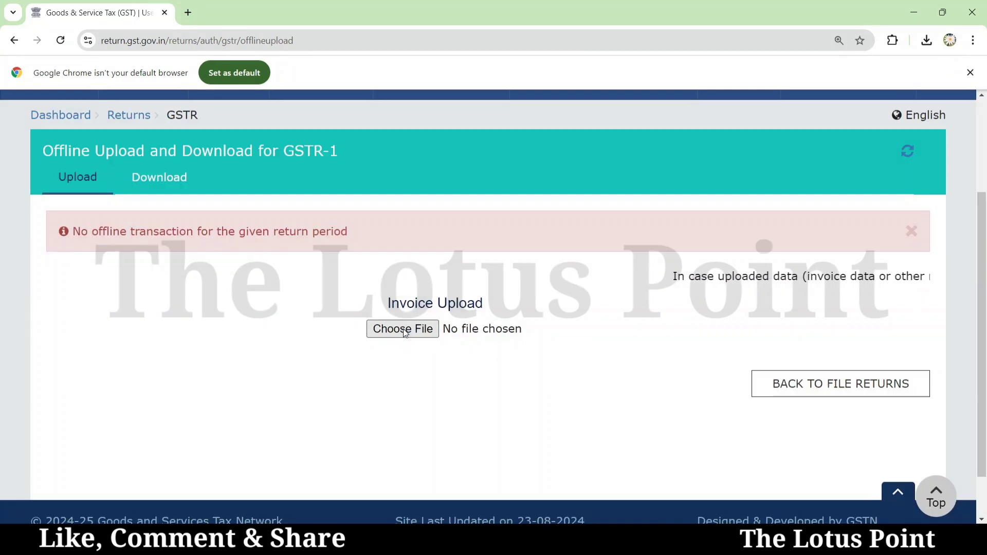
click(405, 332)
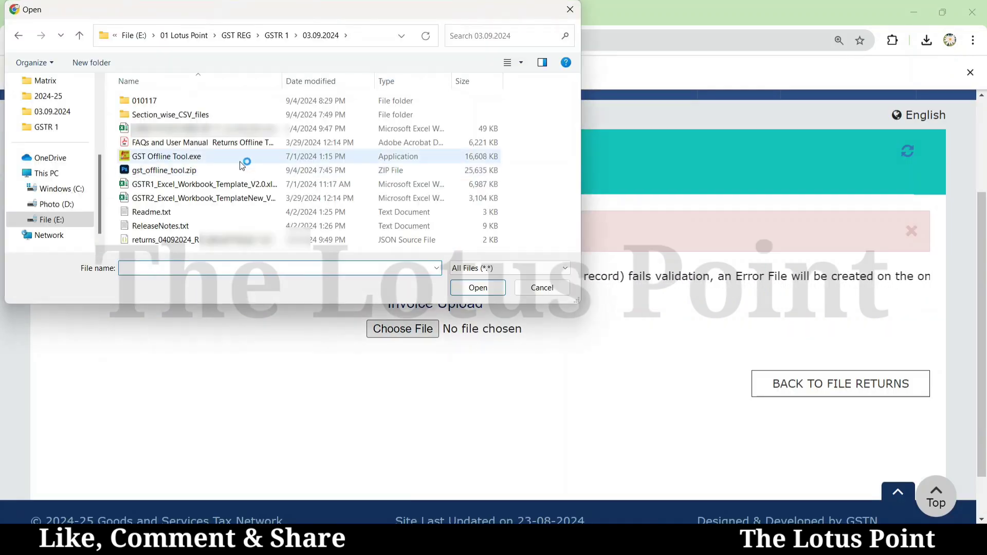
click(195, 239)
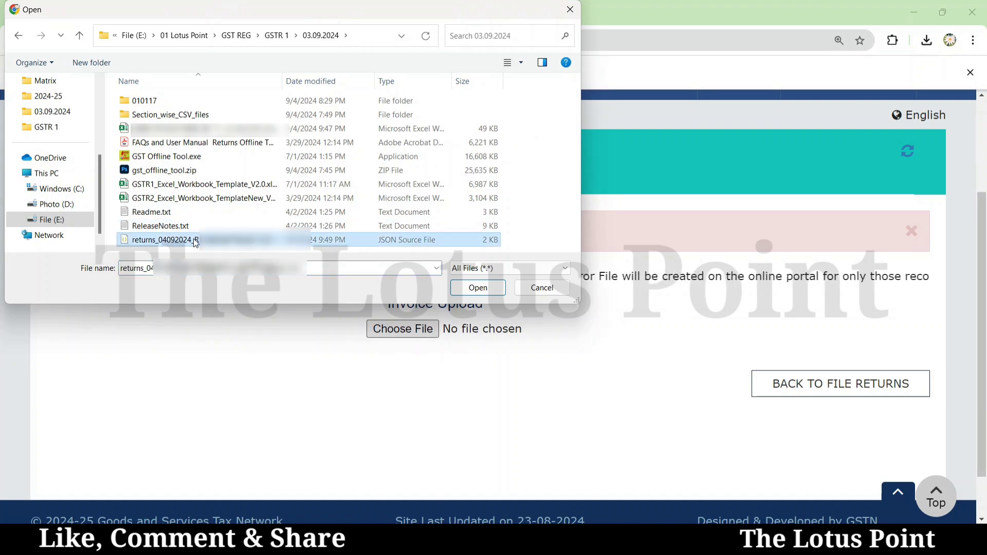
click(477, 288)
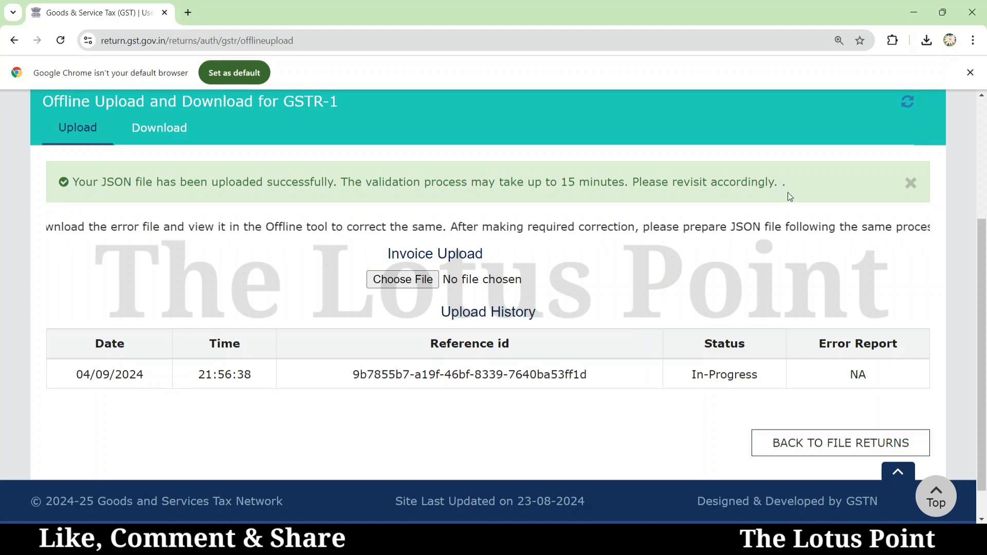
click(909, 108)
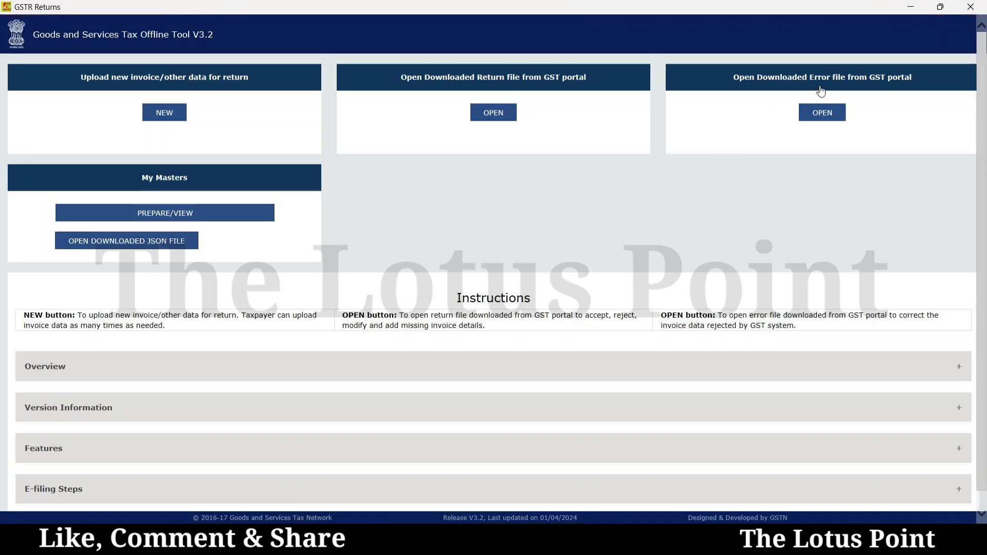
click(825, 118)
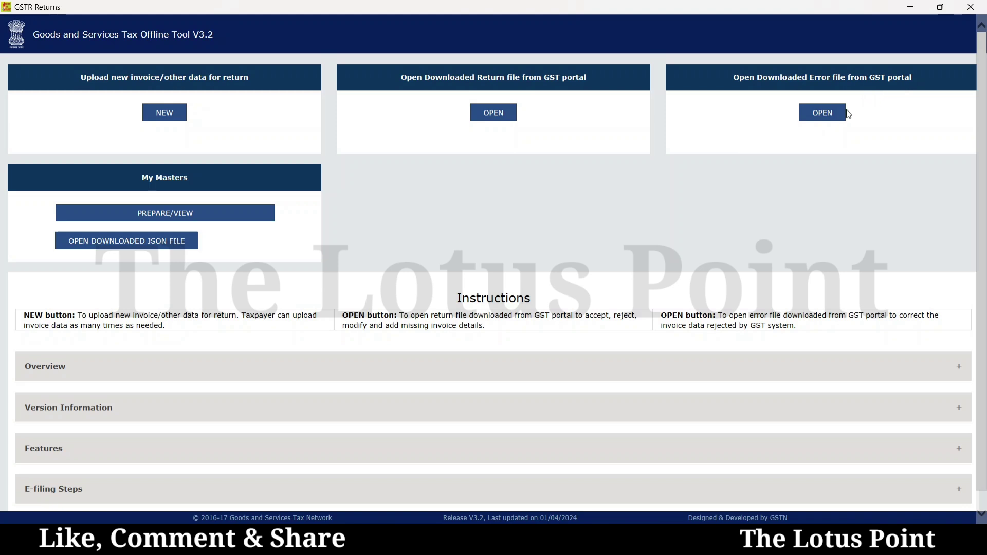
click(821, 118)
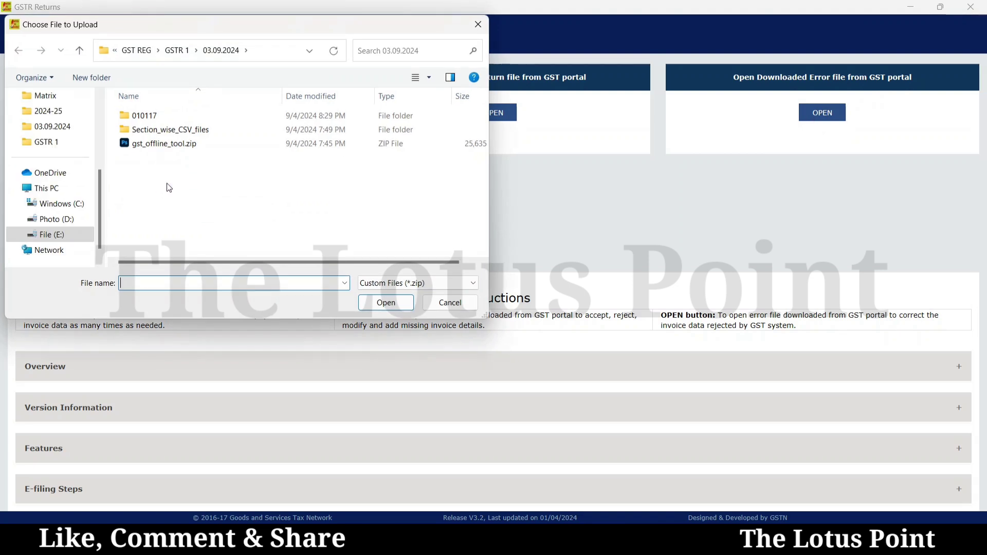
click(469, 304)
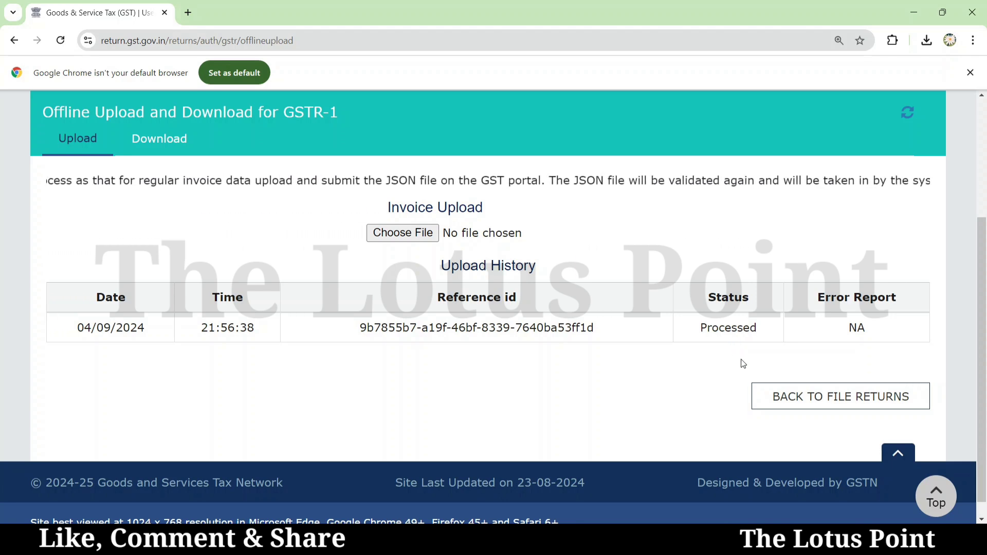
Go back to File Returns, search the August returns of Quarter 2 (Jul - Sep), 2024-25, and open GSTR1 for online preparation
click(832, 401)
click(581, 229)
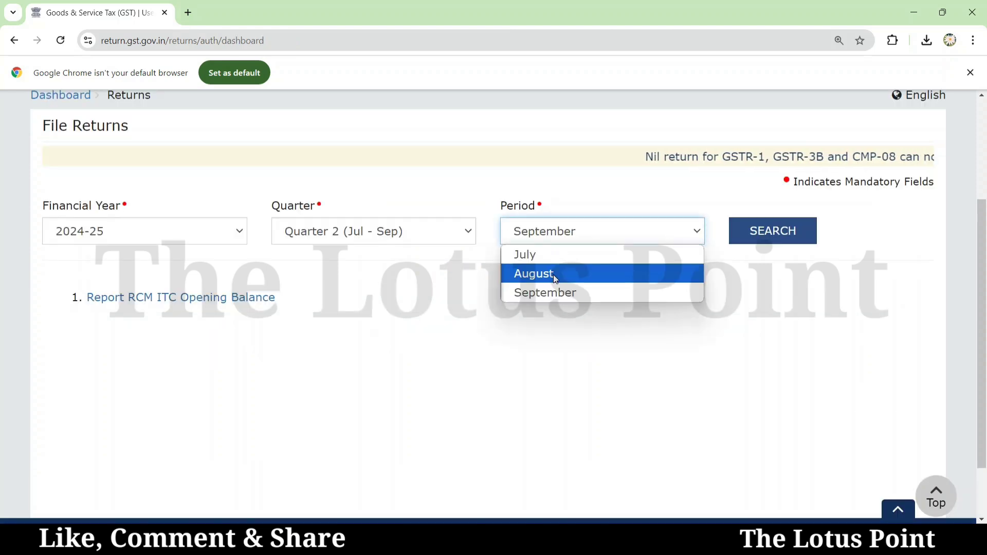
click(555, 275)
click(784, 238)
scroll(241, 327, down, 3)
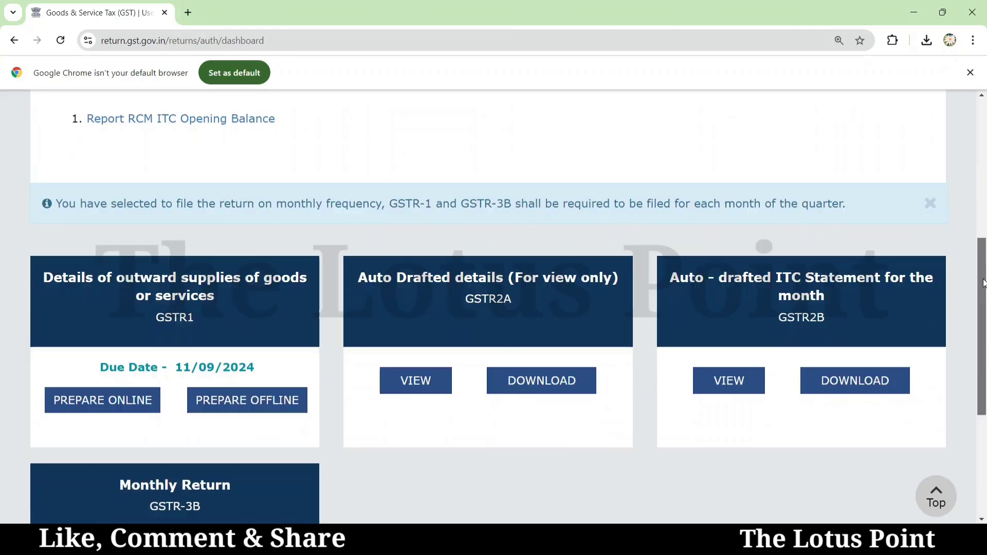
click(168, 309)
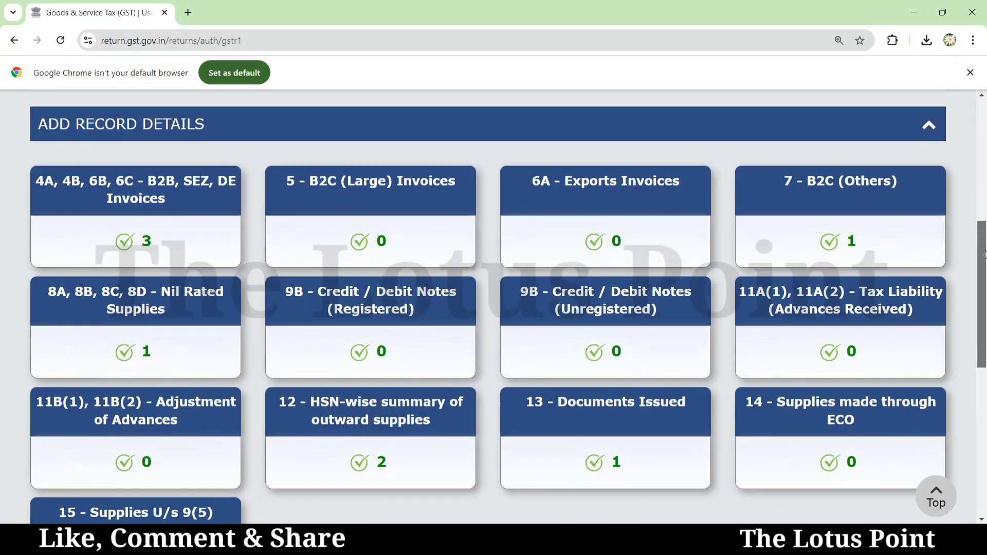
Generate the GSTR-1 summary from the record details and proceed to the filing summary
scroll(984, 257, down, 1)
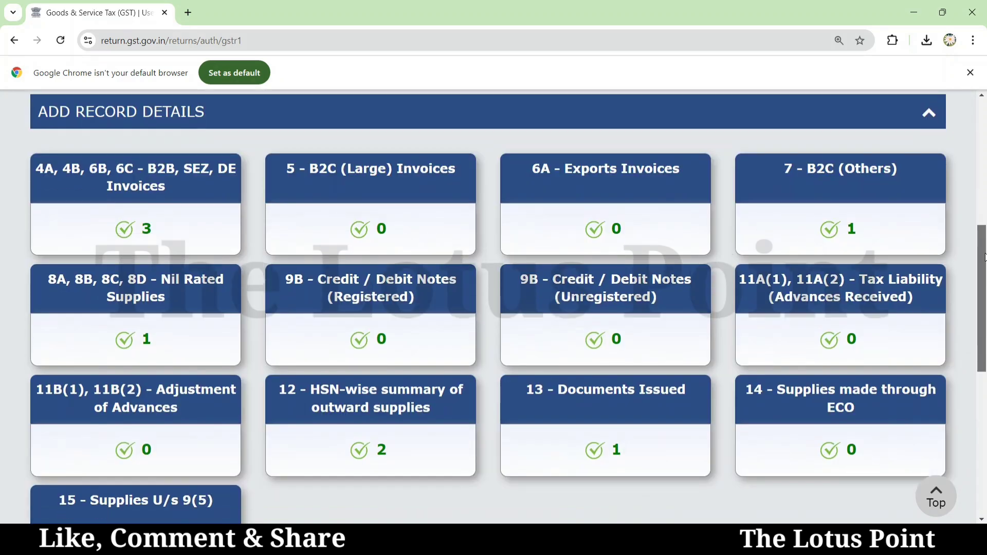
drag(985, 260, 982, 389)
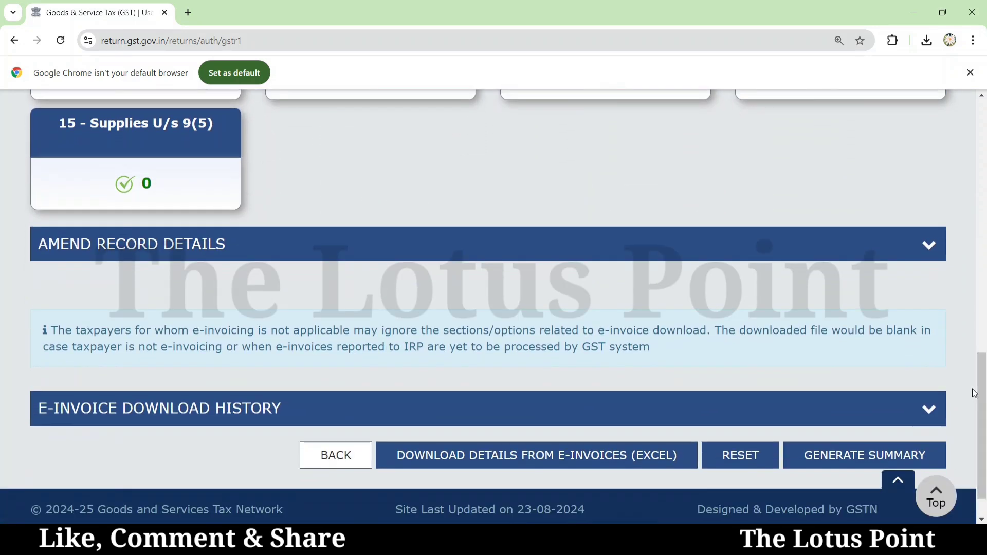
click(862, 463)
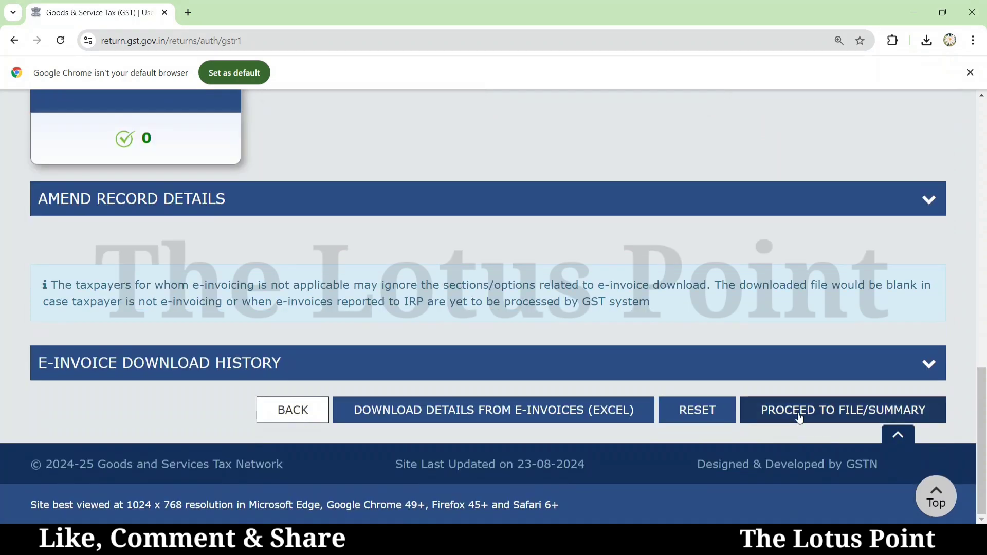
click(800, 418)
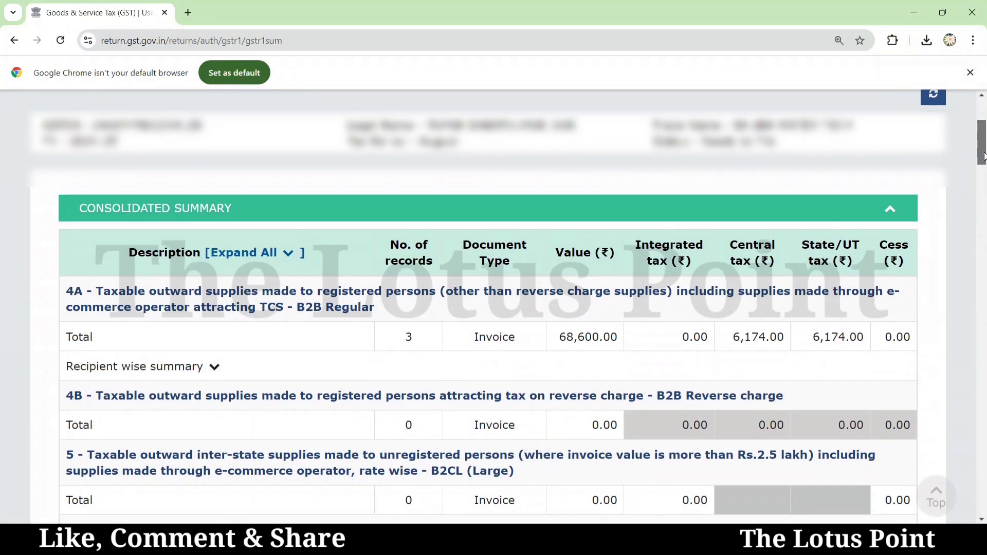
Review the consolidated summary down to the Total Liability row and proceed to file the statement
drag(983, 157, 984, 211)
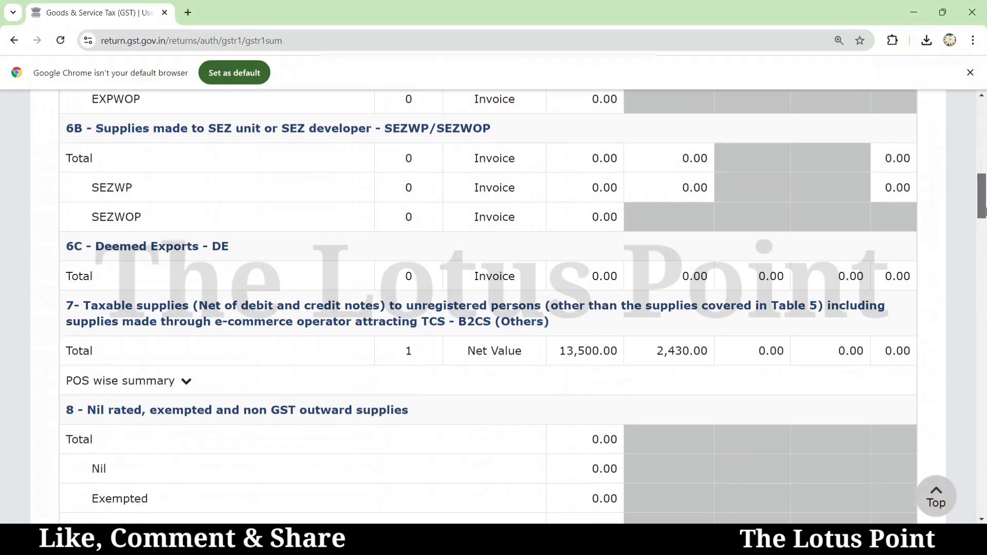
drag(985, 211, 985, 492)
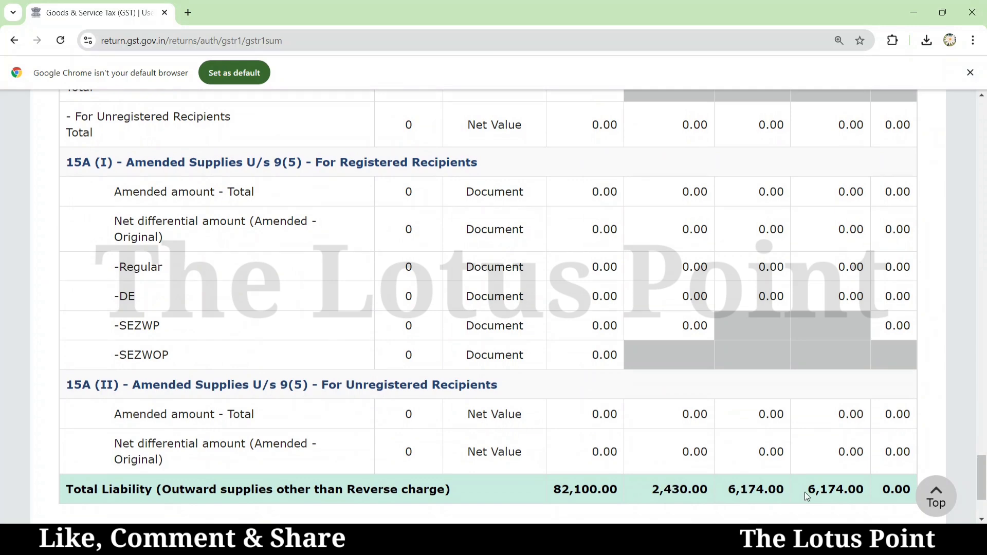
scroll(983, 484, down, 2)
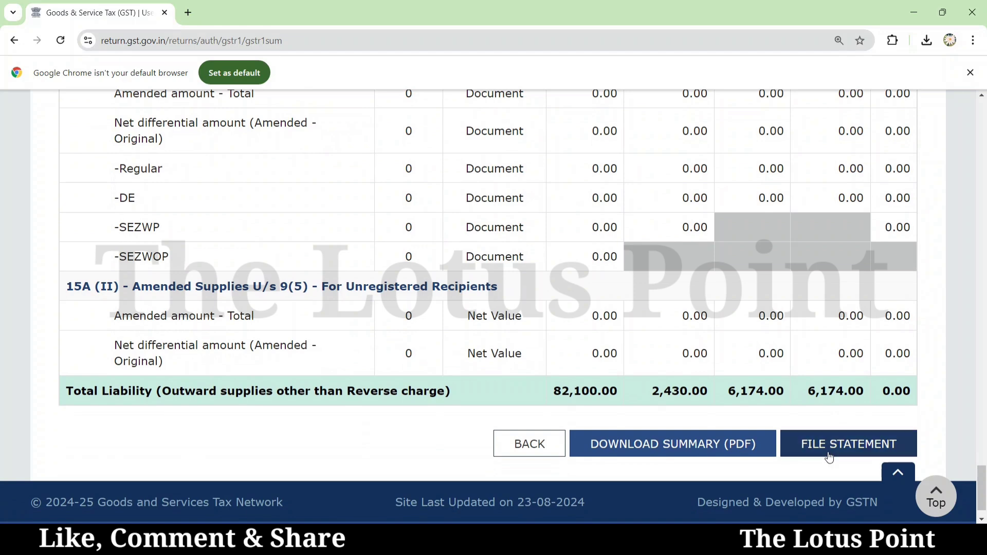
click(834, 455)
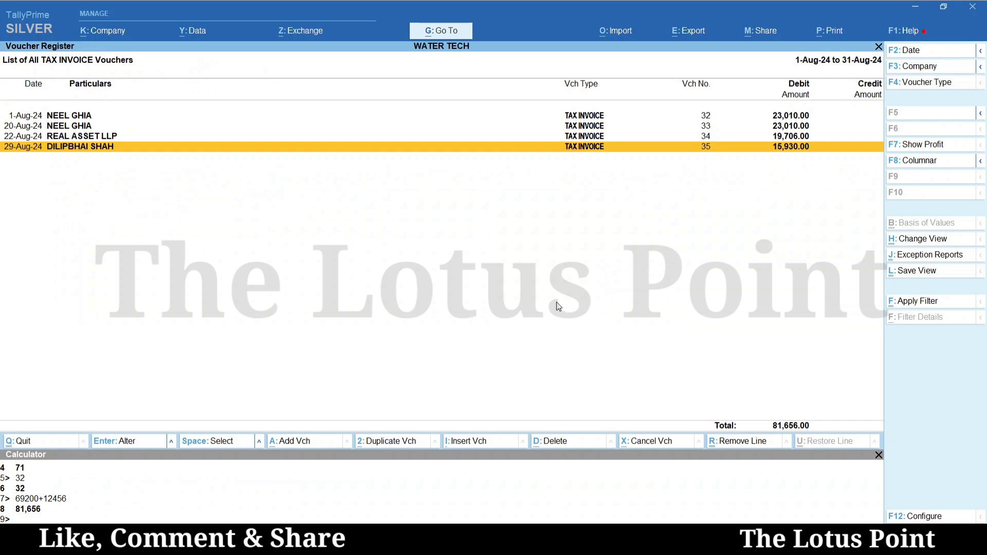
Switch to TallyPrime, leave the voucher register and open the GSTR-1 report for August 2024 from the GST reports
key(Escape)
key(Escape)
key(Escape)
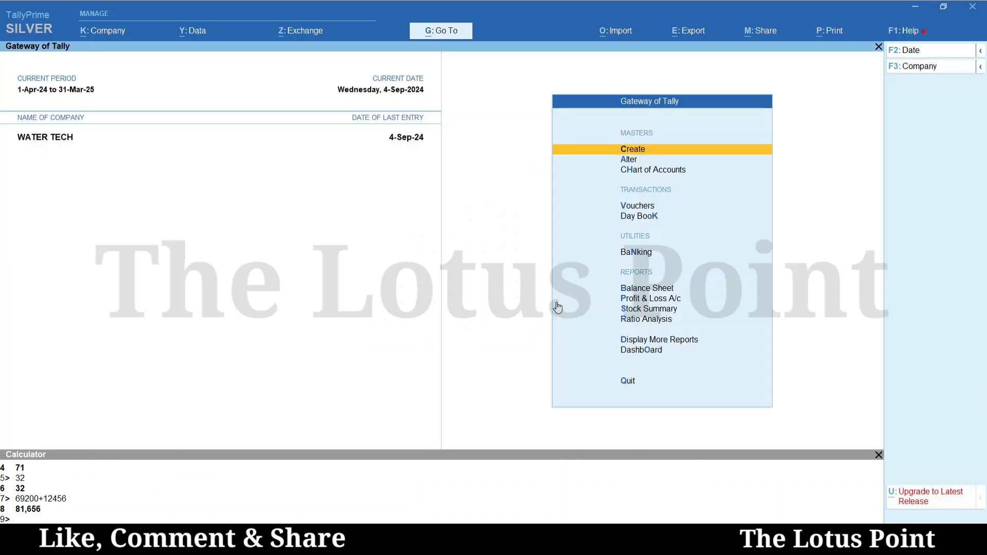
key(d)
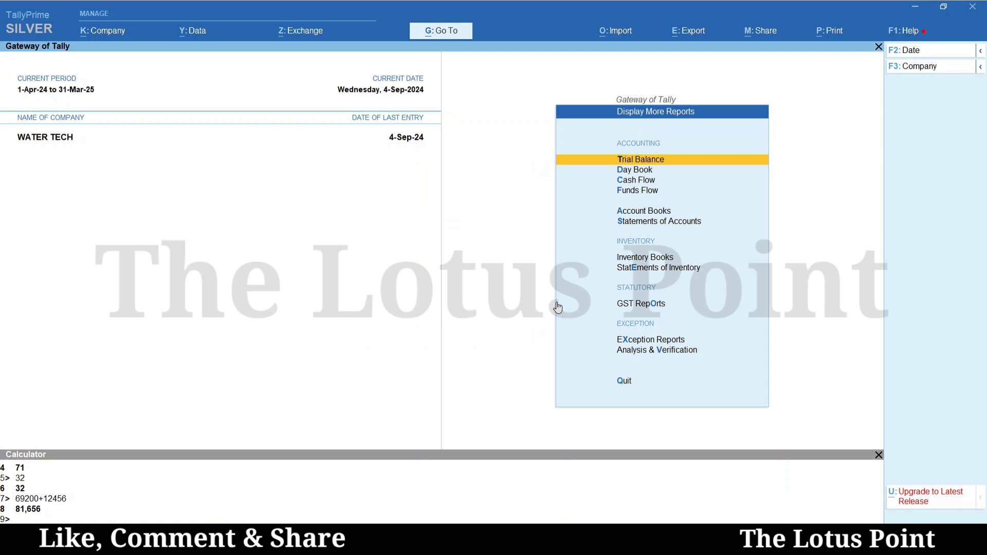
key(Down)
key(Down)
key(Down)
key(Down)
key(Down)
key(Down)
key(Down)
key(Down)
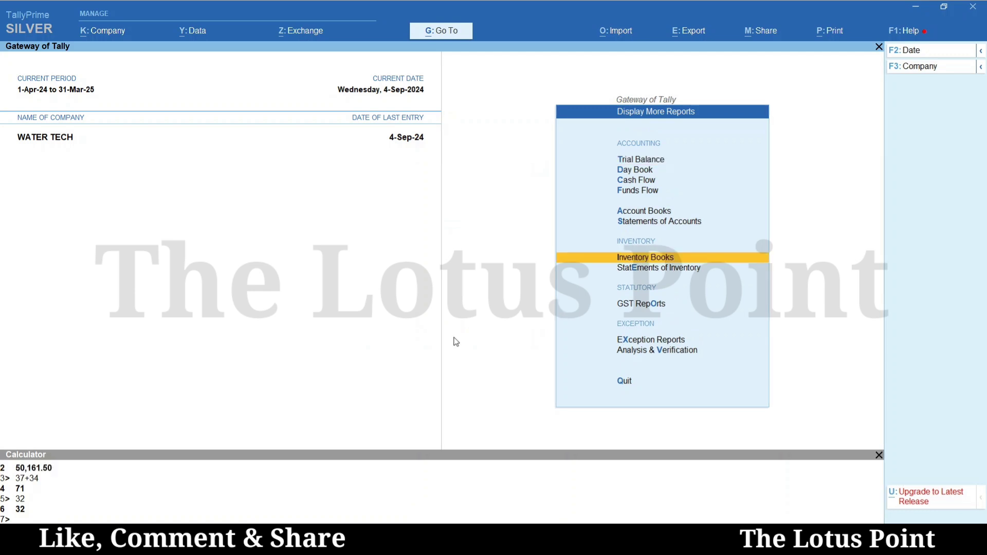
key(Return)
key(Return)
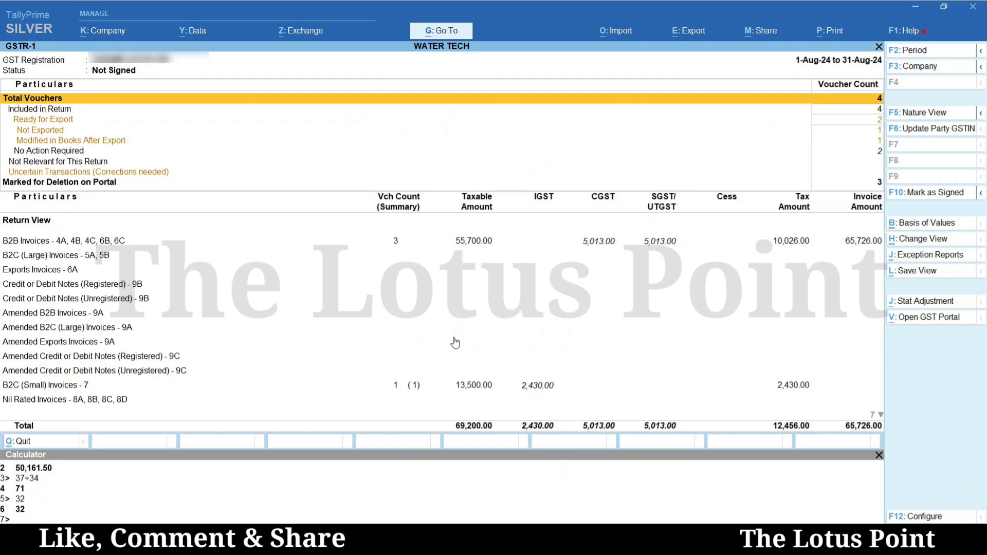
Calculate 69200+12456 in the calculator to add the total taxable and tax amounts
key(ctrl+n)
text(69200+12456)
key(Return)
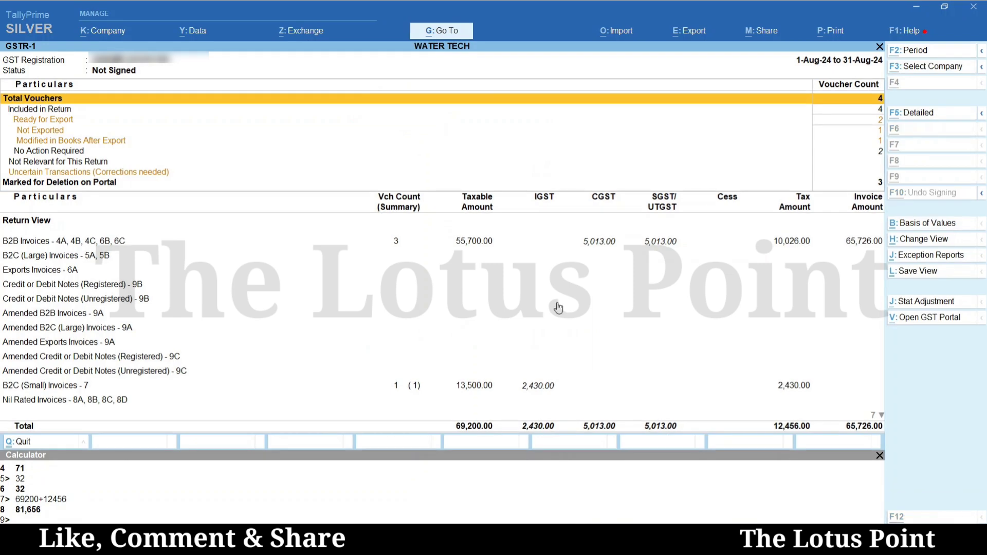
Start the GSTR-1 export and include transactions where no action is required
key(alt+e)
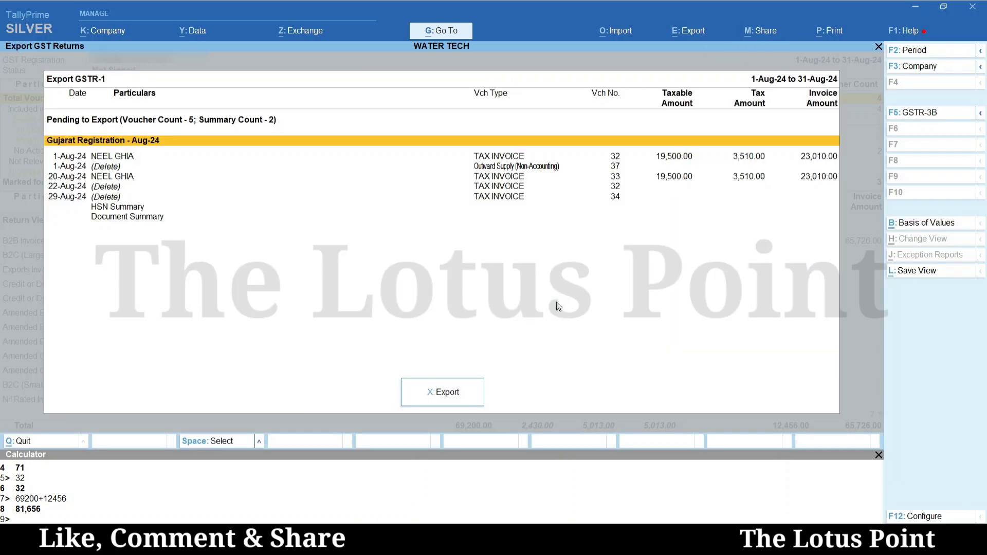
click(934, 224)
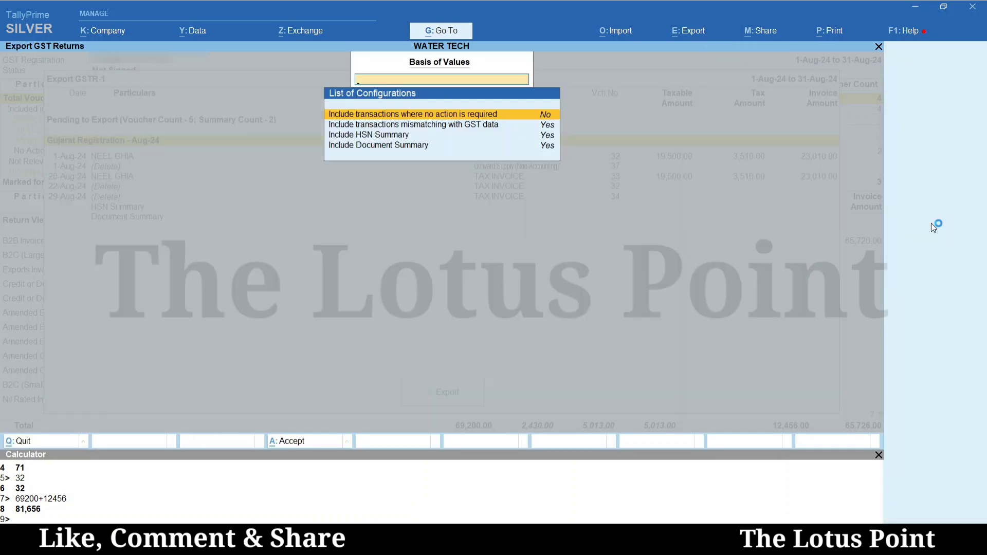
key(Return)
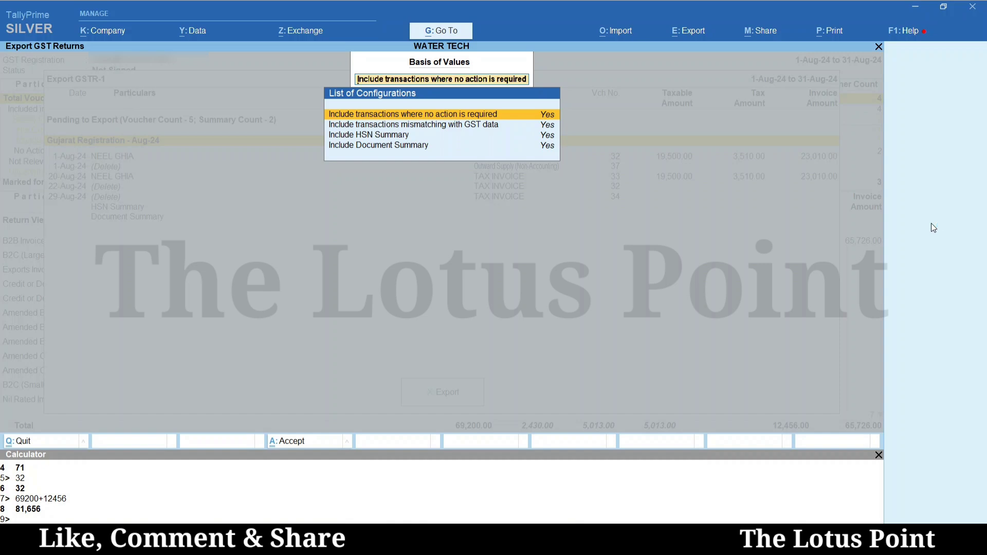
key(ctrl+a)
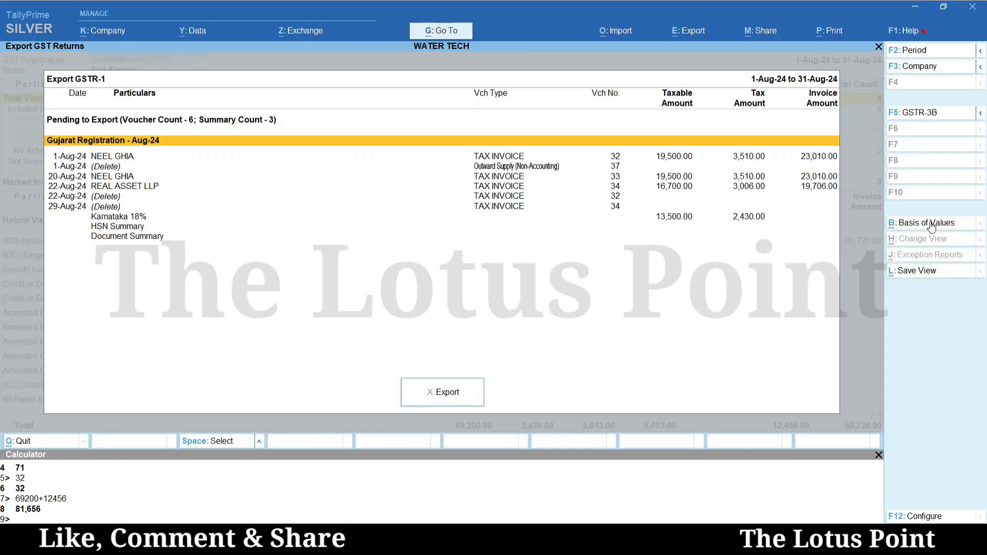
Export the GSTR-1 return as JSON (Data Interchange) to the folder E:\01 Lotus Point\GST REG\GSTR 1\03.09.2024
click(446, 397)
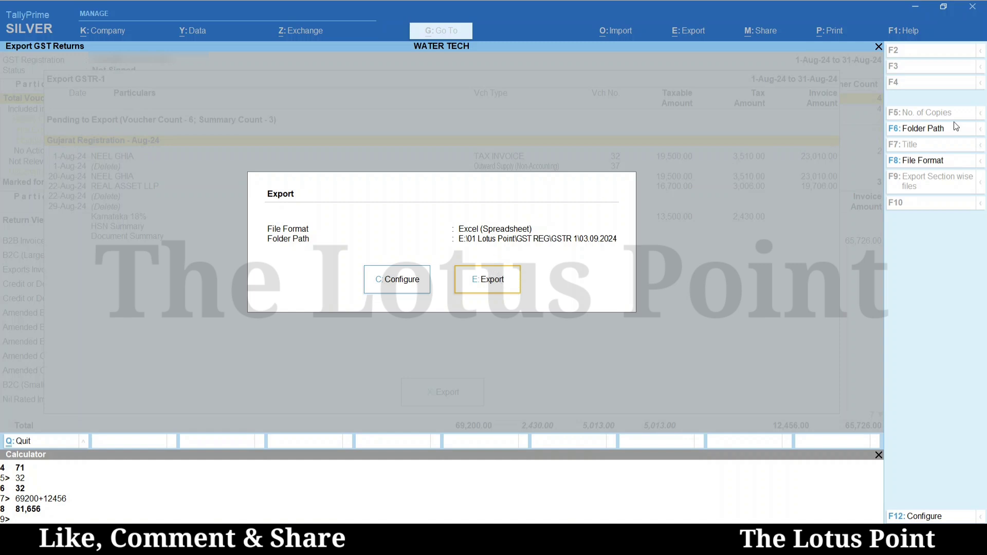
click(940, 165)
key(Down)
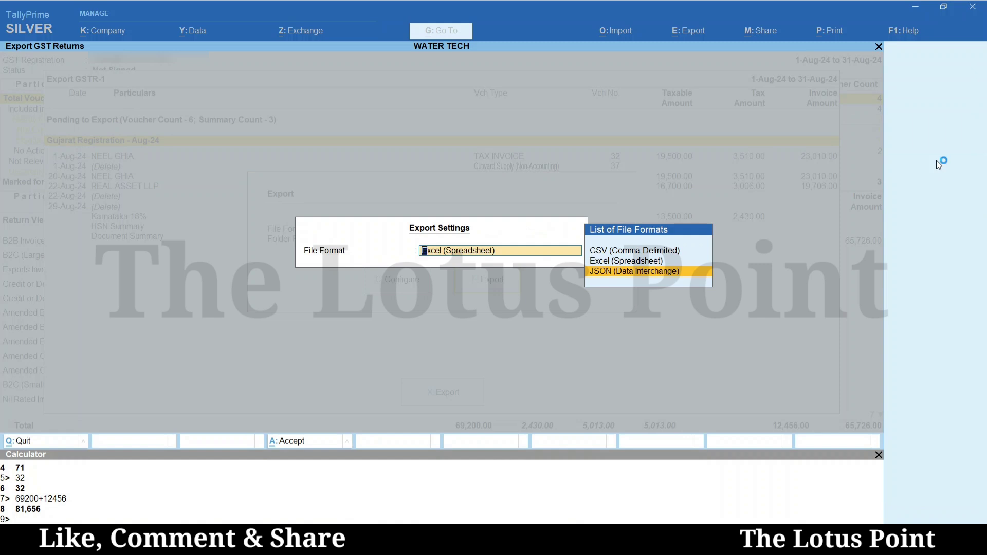
key(Return)
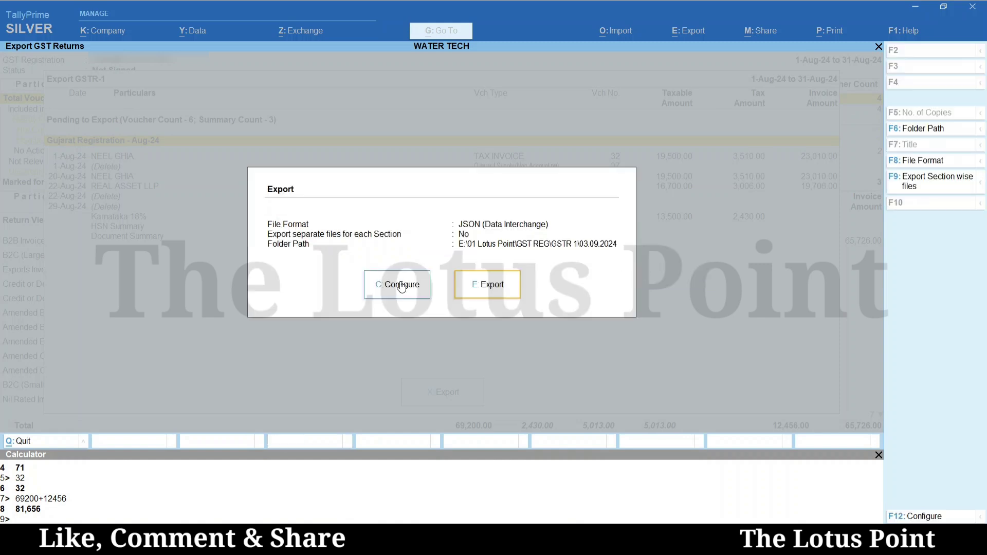
click(928, 131)
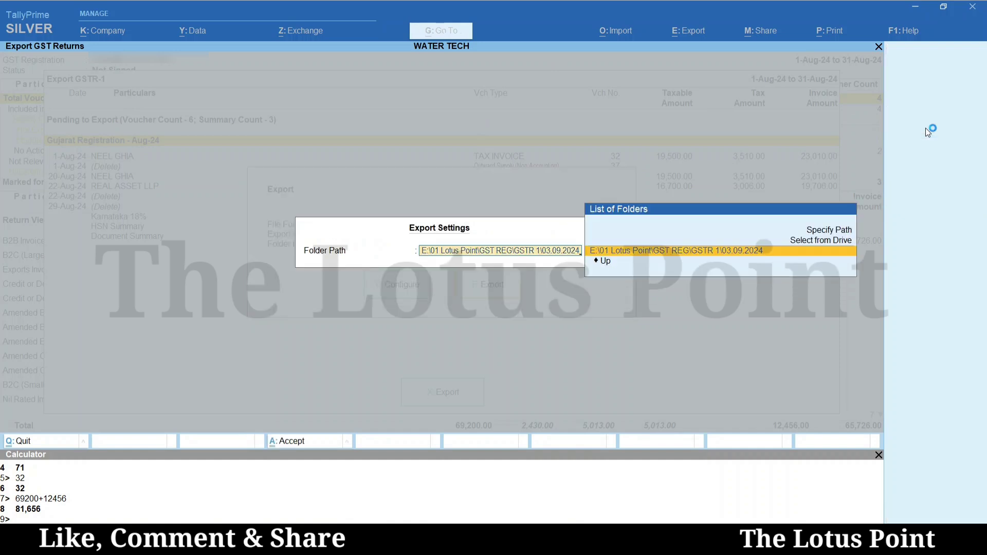
key(Return)
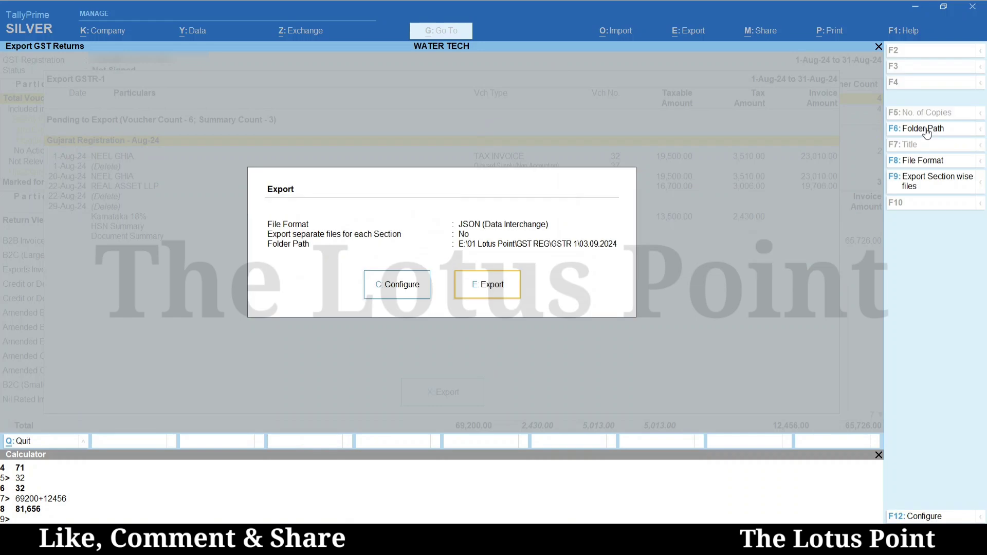
key(e)
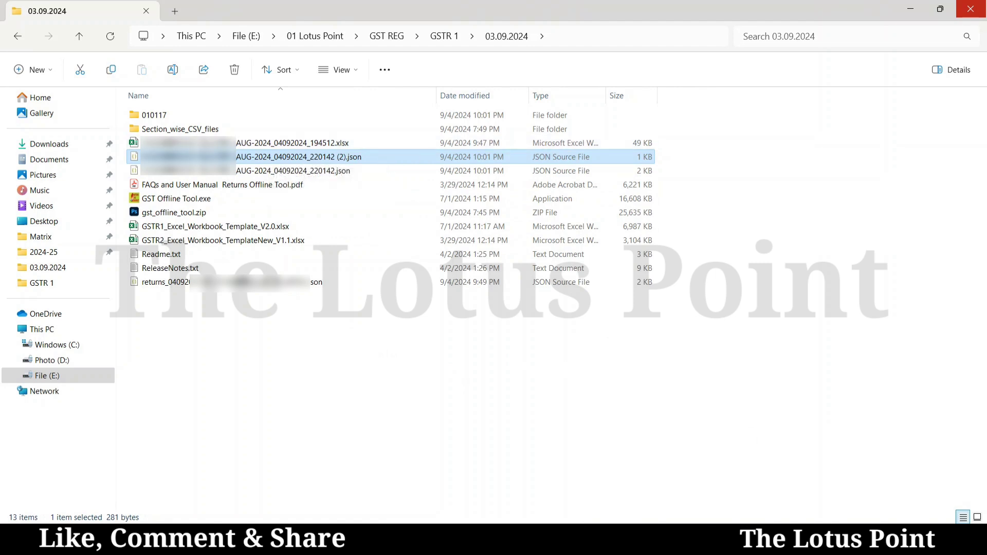
Switch to the GST portal, open News and Updates in a new tab and open the advisory on supplies to un-registered dealers
mouse_move(671, 545)
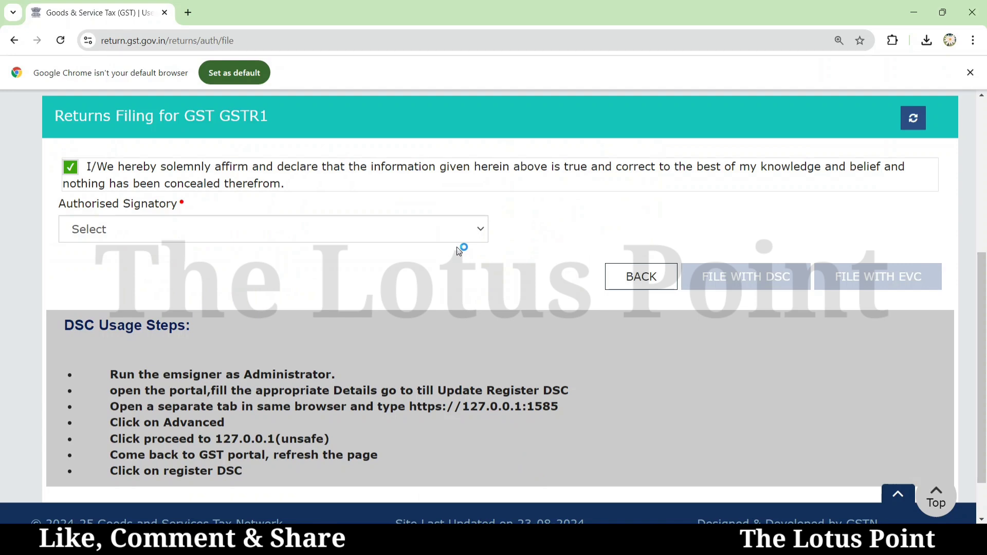
scroll(459, 250, up, 4)
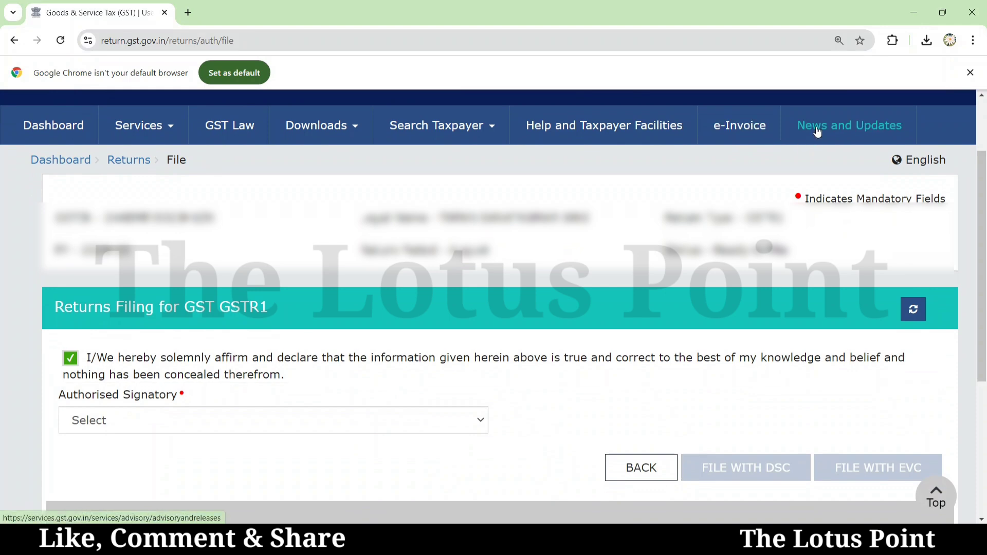
right_click(818, 131)
click(793, 142)
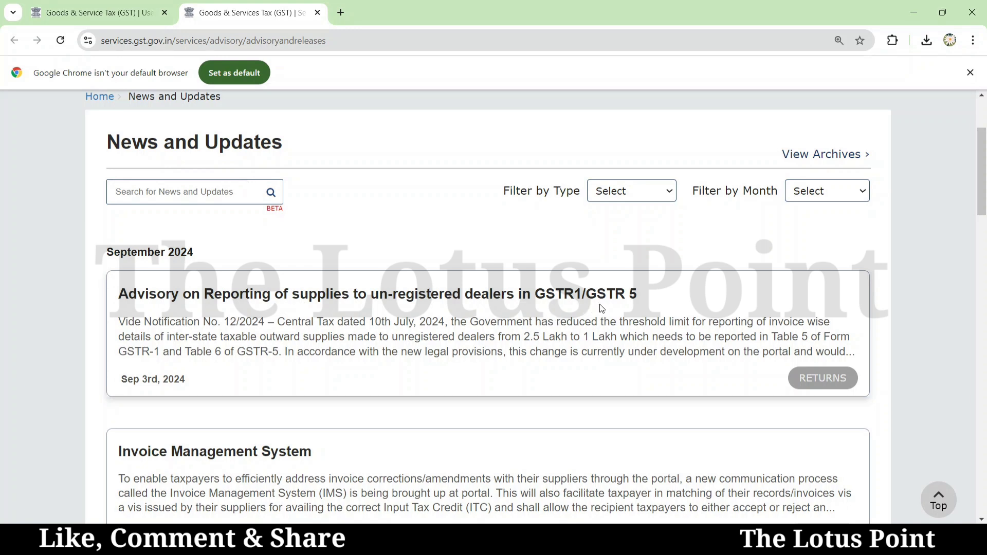
click(827, 382)
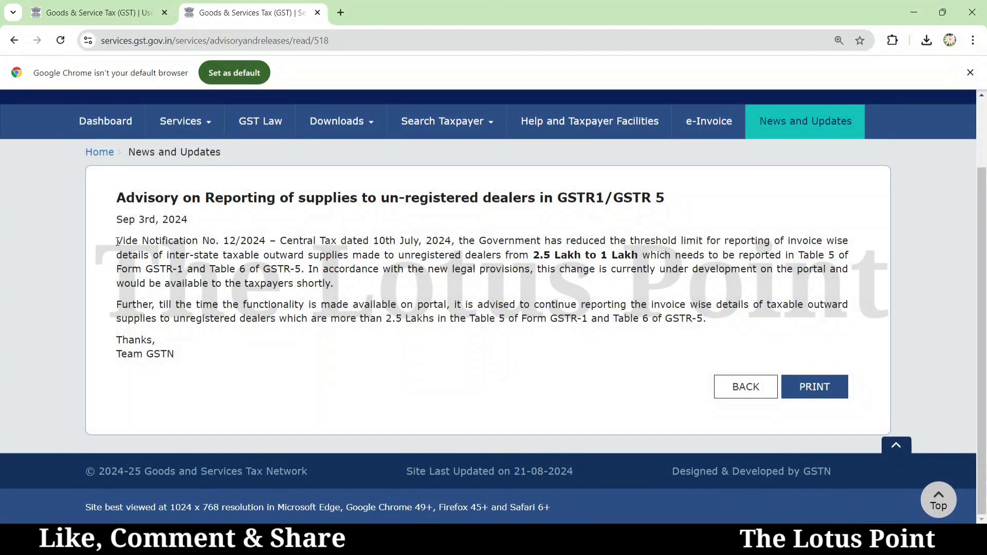
Read both paragraphs of the advisory and compare the reporting threshold with the 5 - B2C (Large) Invoices description in GSTR-1
drag(118, 242, 422, 282)
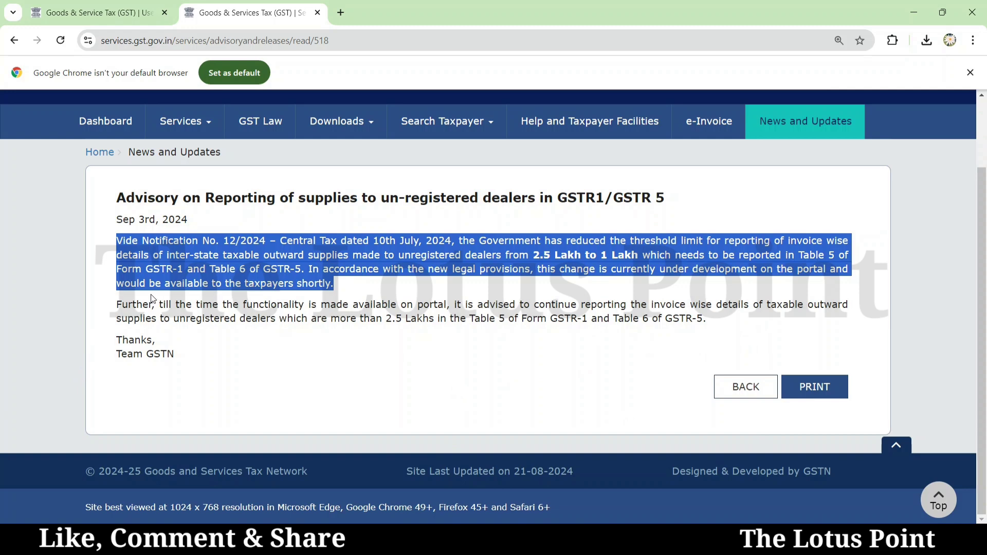
drag(117, 307, 173, 339)
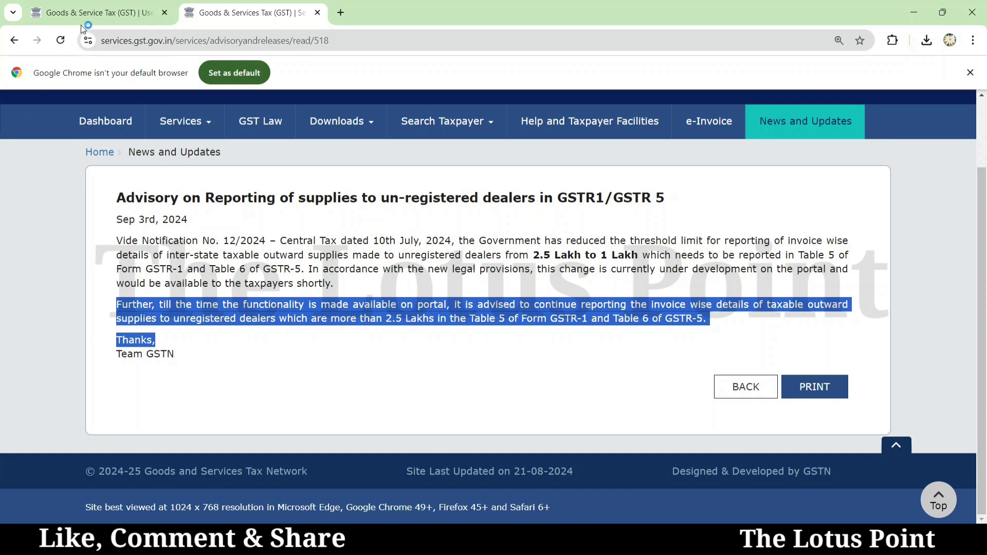
click(100, 16)
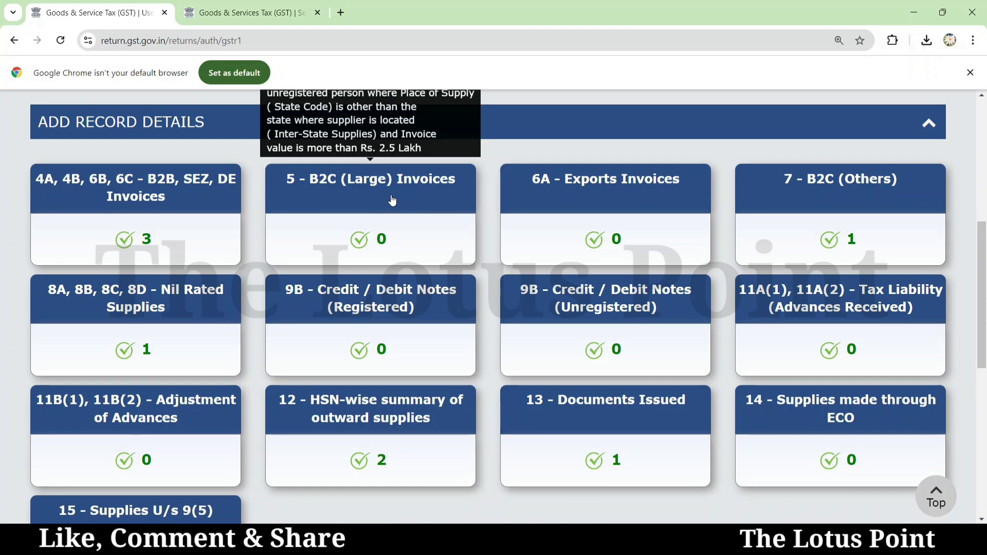
key(ctrl+Tab)
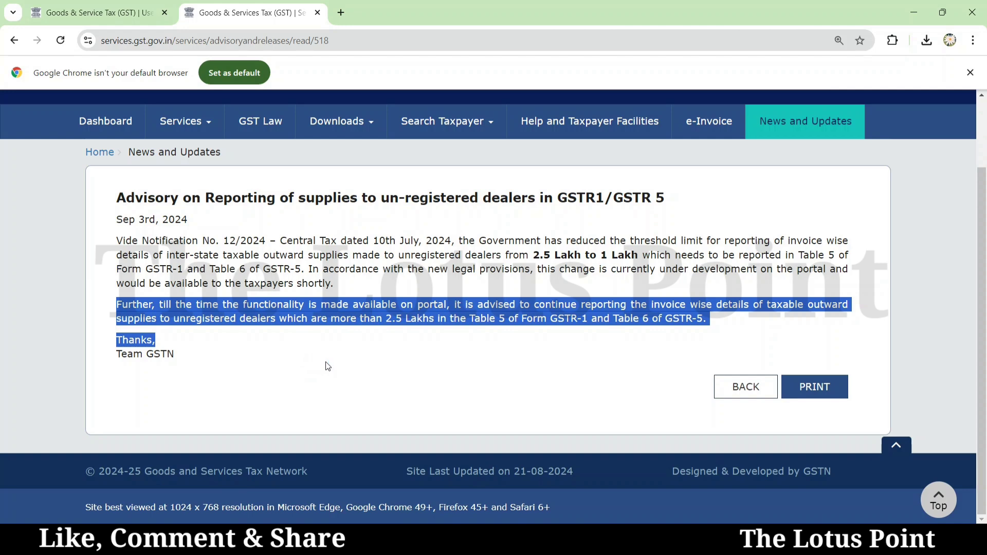
click(110, 9)
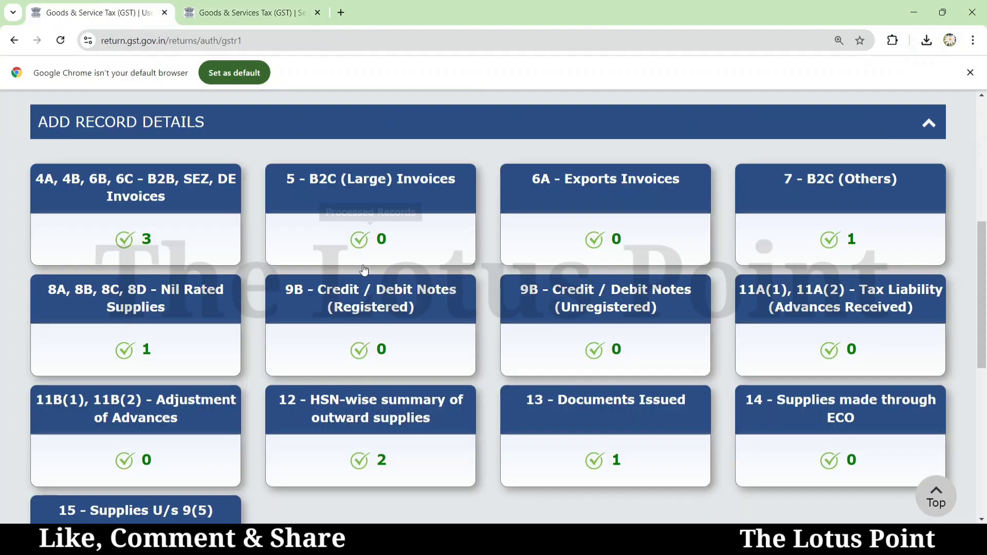